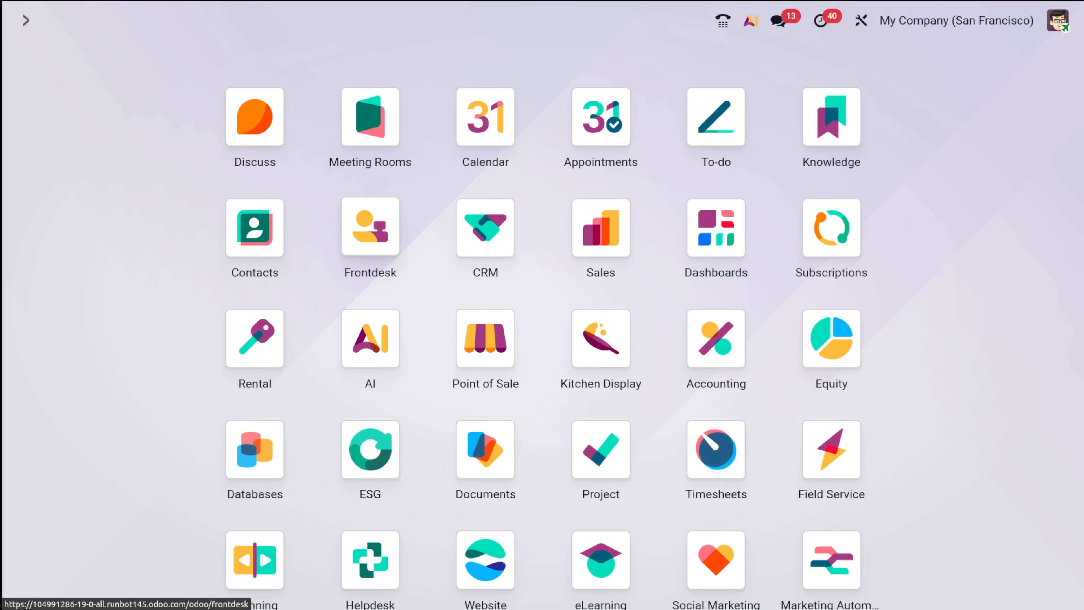
# Open the Accounting app's customer invoices and start a new invoice.
pyautogui.write('ac')
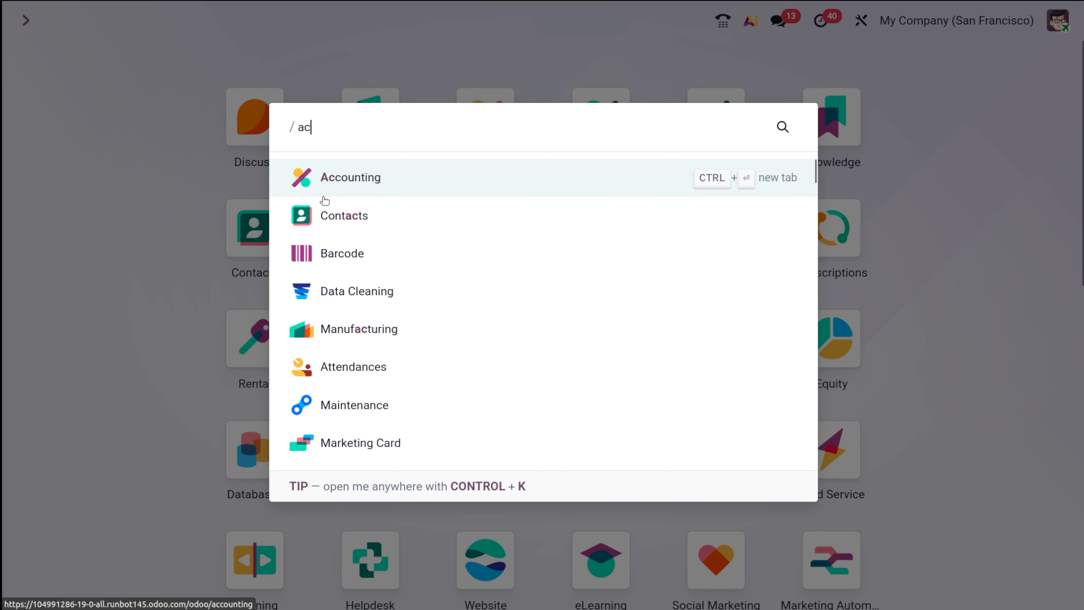
pyautogui.click(342, 183)
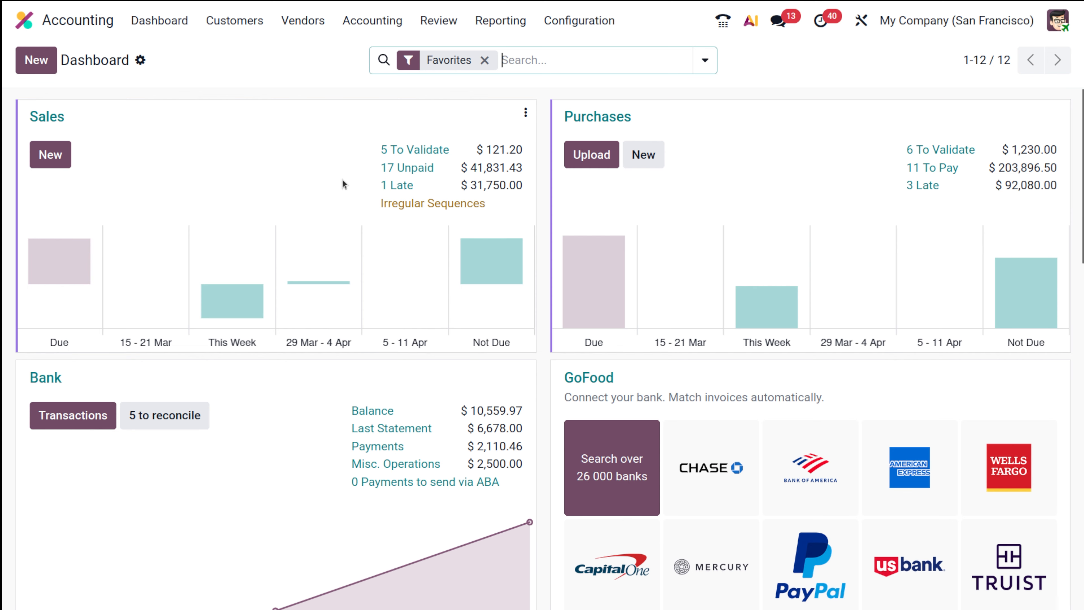
pyautogui.click(243, 32)
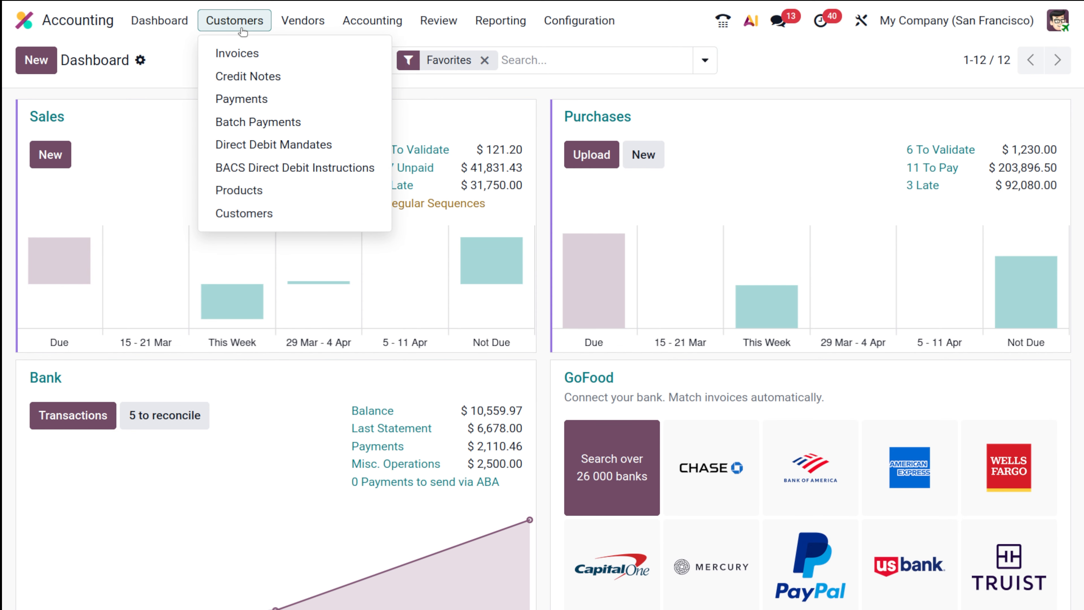
pyautogui.click(278, 55)
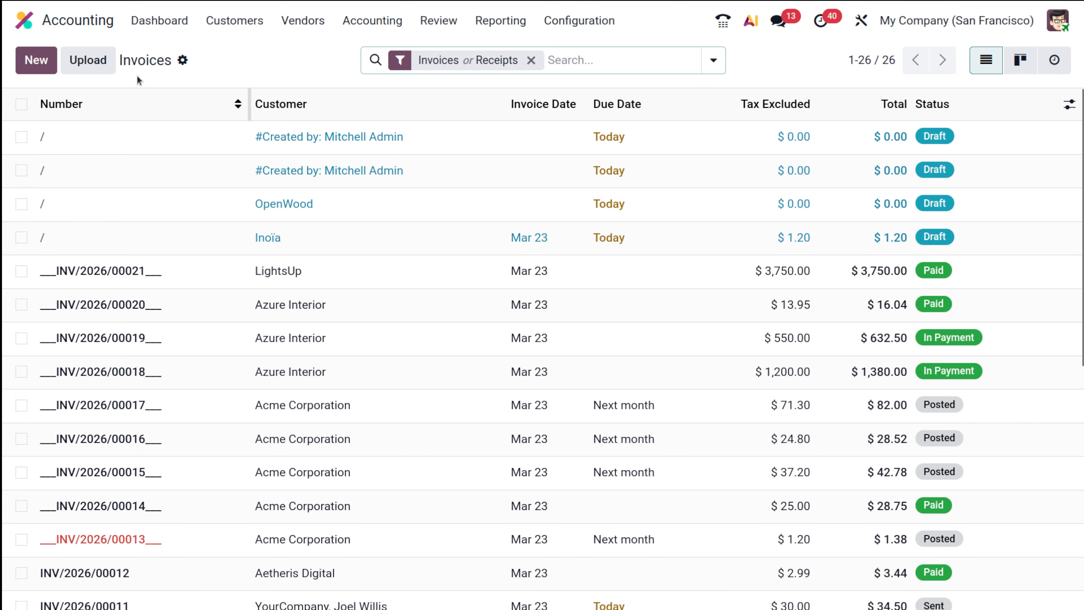
pyautogui.click(35, 61)
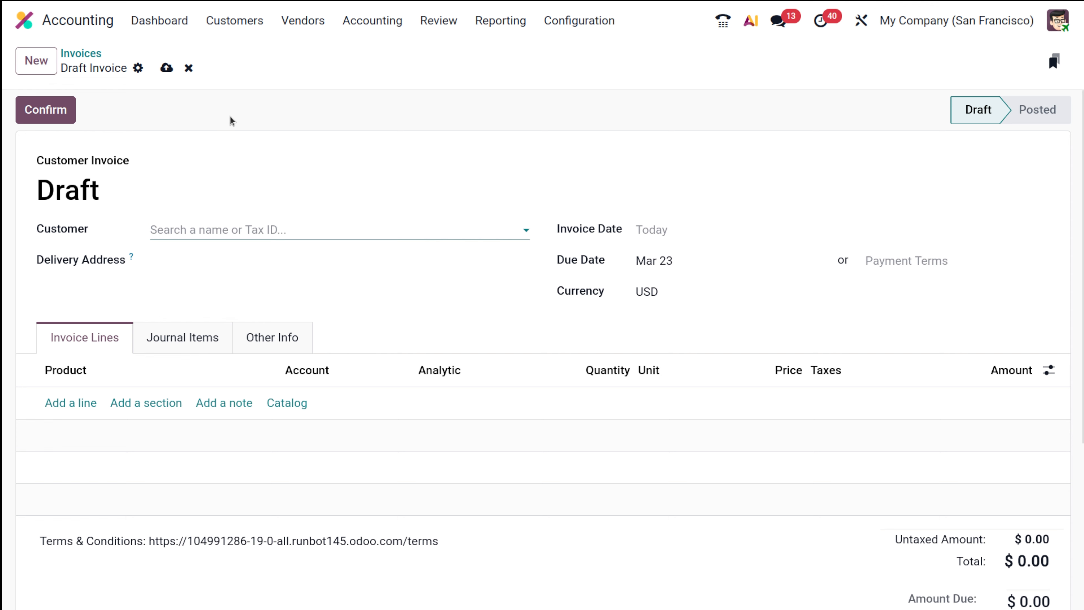
# Set the invoice's customer by choosing the individual contact from the full partner list.
pyautogui.click(276, 223)
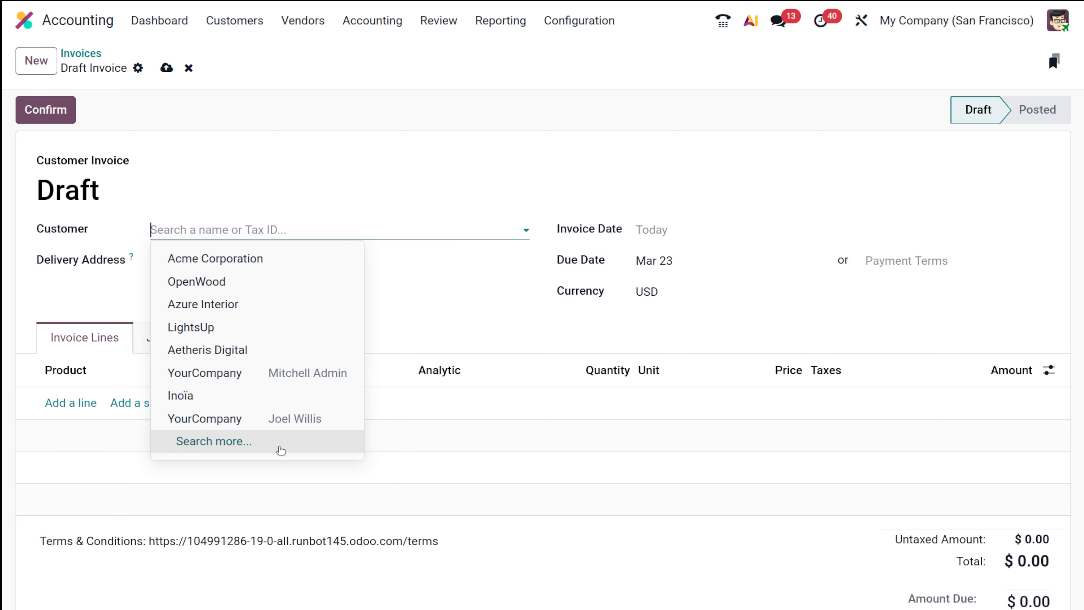
pyautogui.click(219, 441)
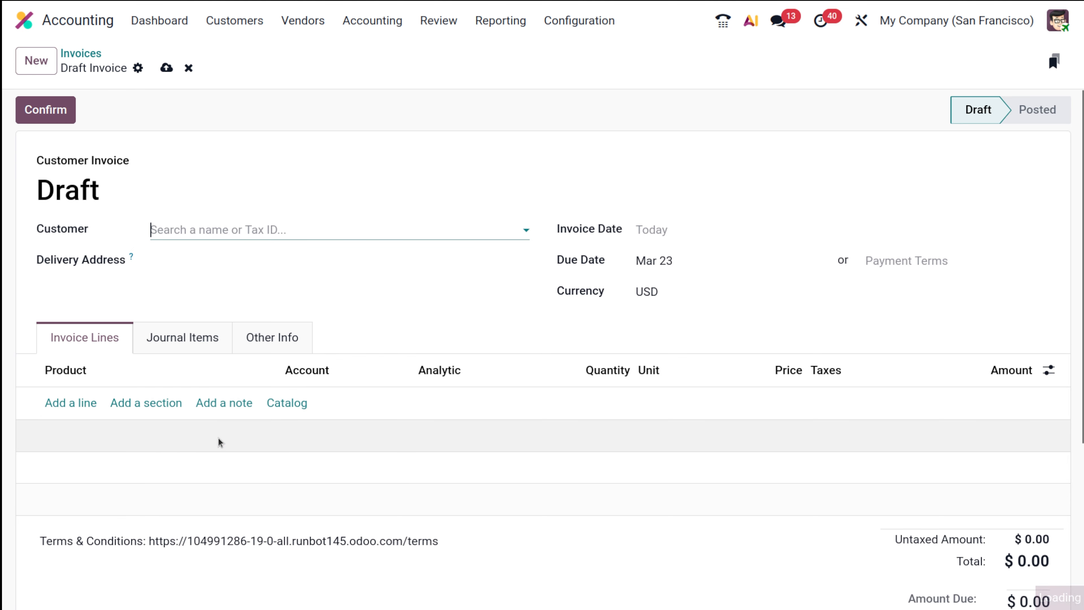
pyautogui.scroll(-10, 410, 432)
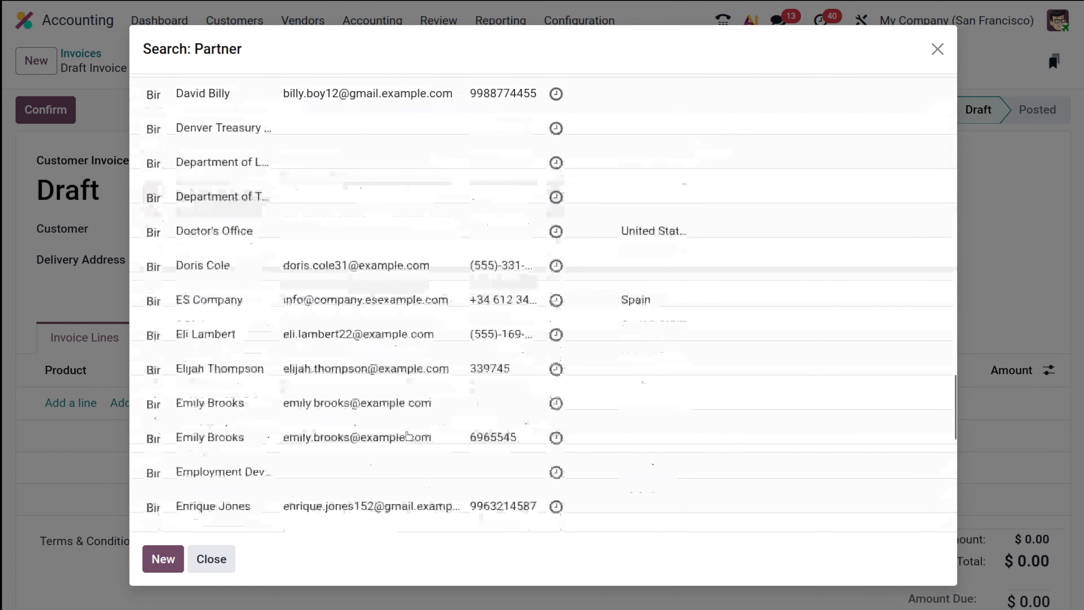
pyautogui.scroll(8, 408, 435)
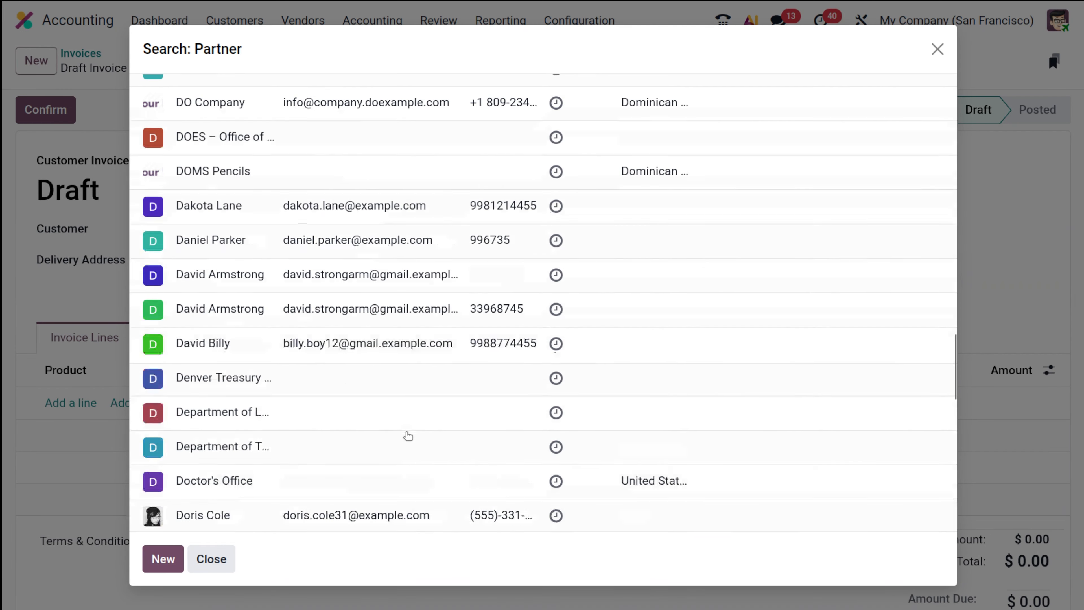
pyautogui.scroll(10, 407, 436)
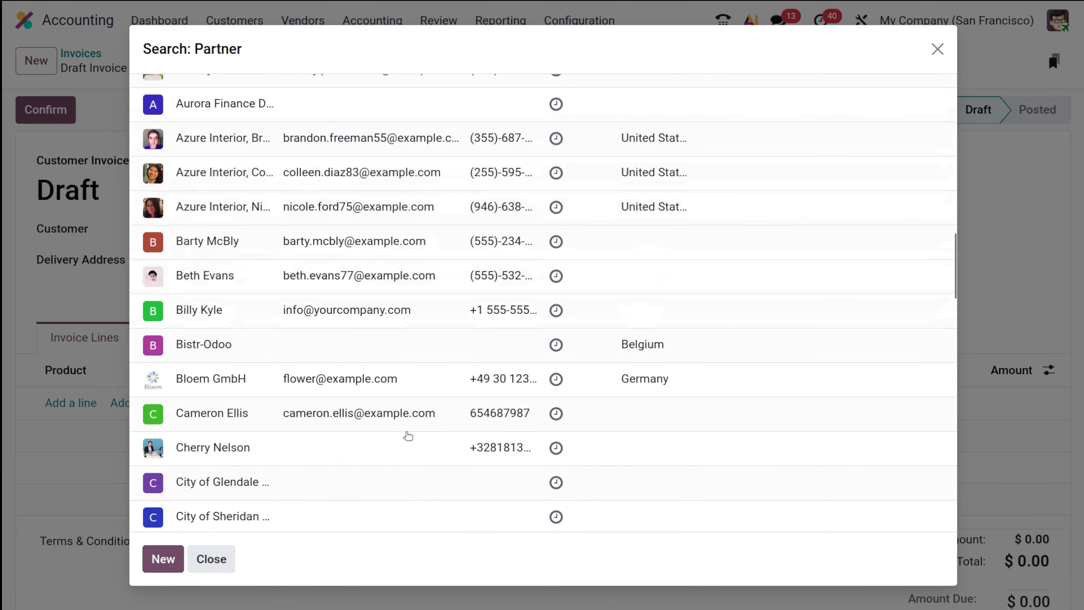
pyautogui.scroll(5, 408, 435)
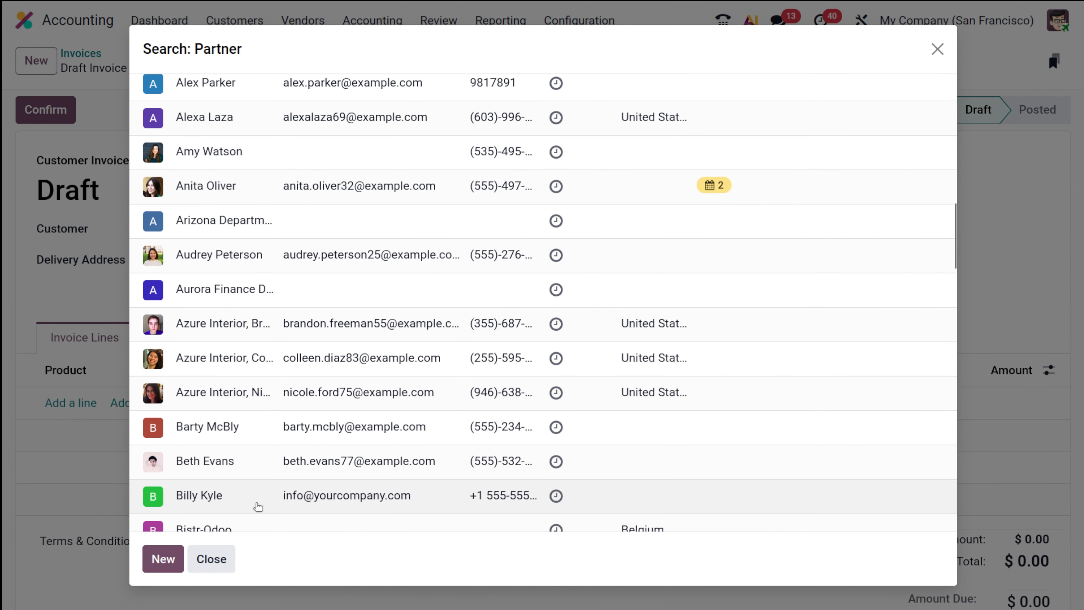
pyautogui.click(258, 505)
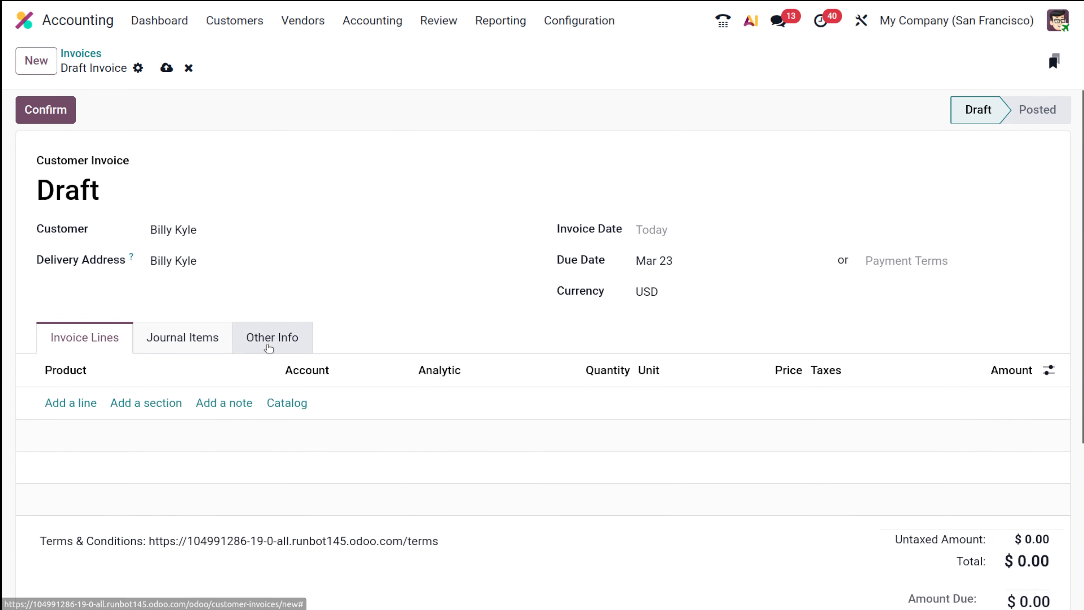
# Add an invoice line for the product Whiteboard Pen (CONS_0001) with a quantity of 10.
pyautogui.click(69, 403)
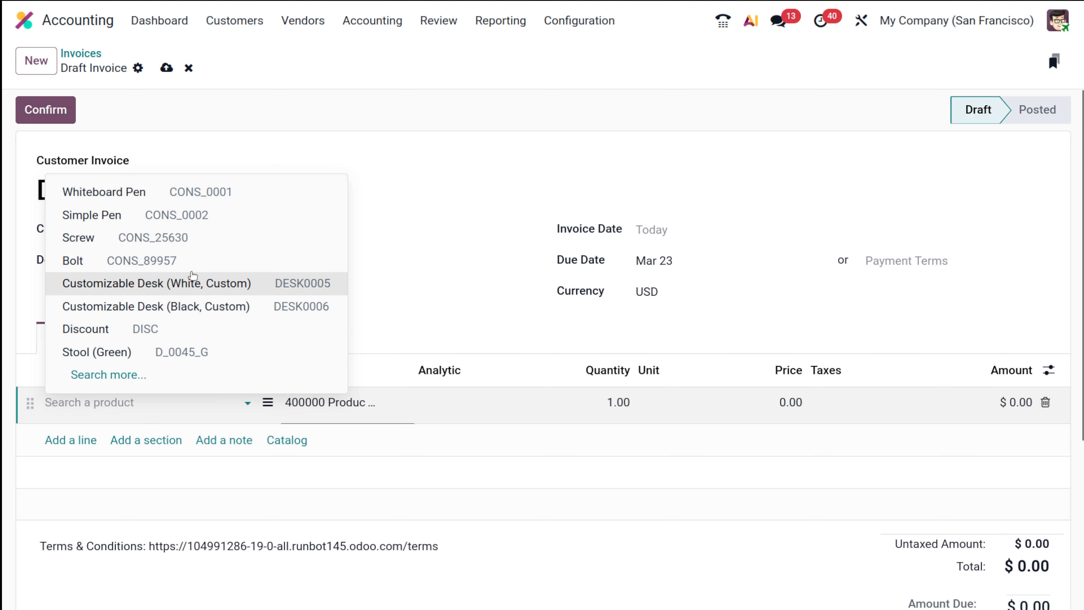
pyautogui.click(206, 190)
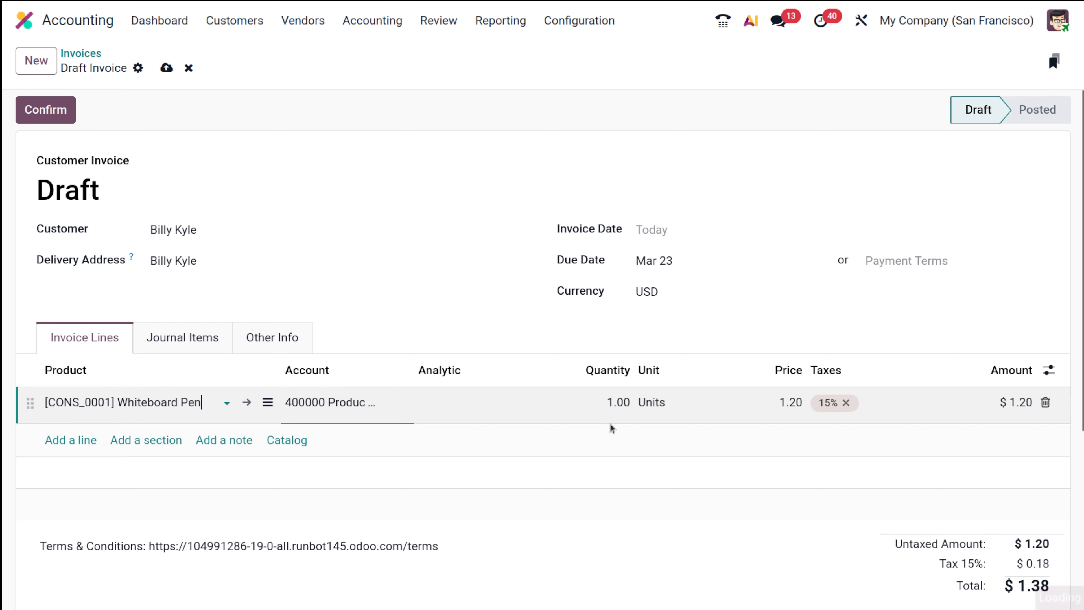
pyautogui.click(616, 399)
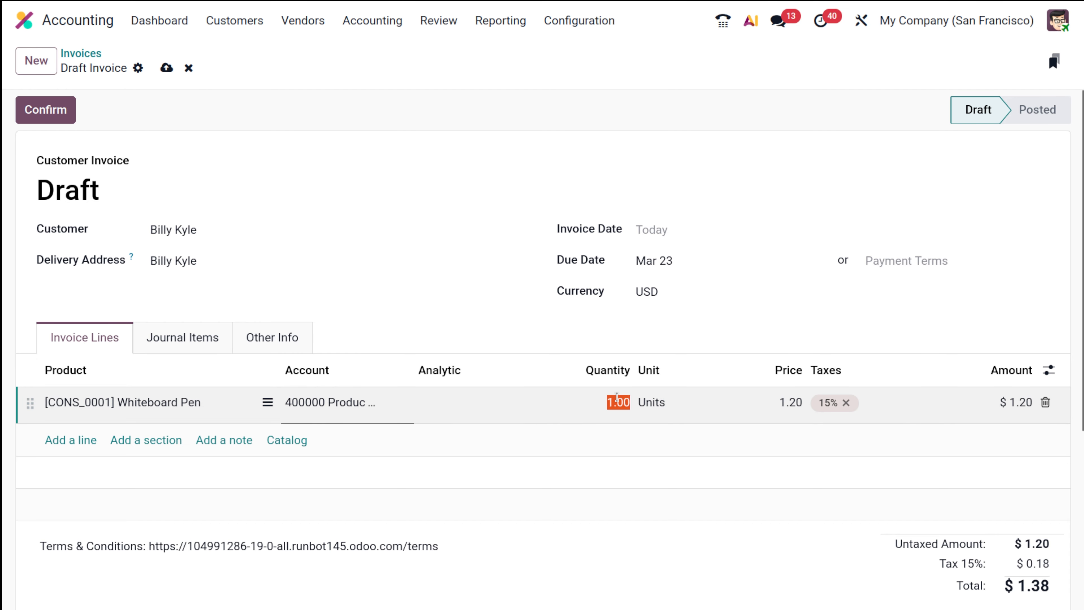
pyautogui.write('10')
pyautogui.click(691, 294)
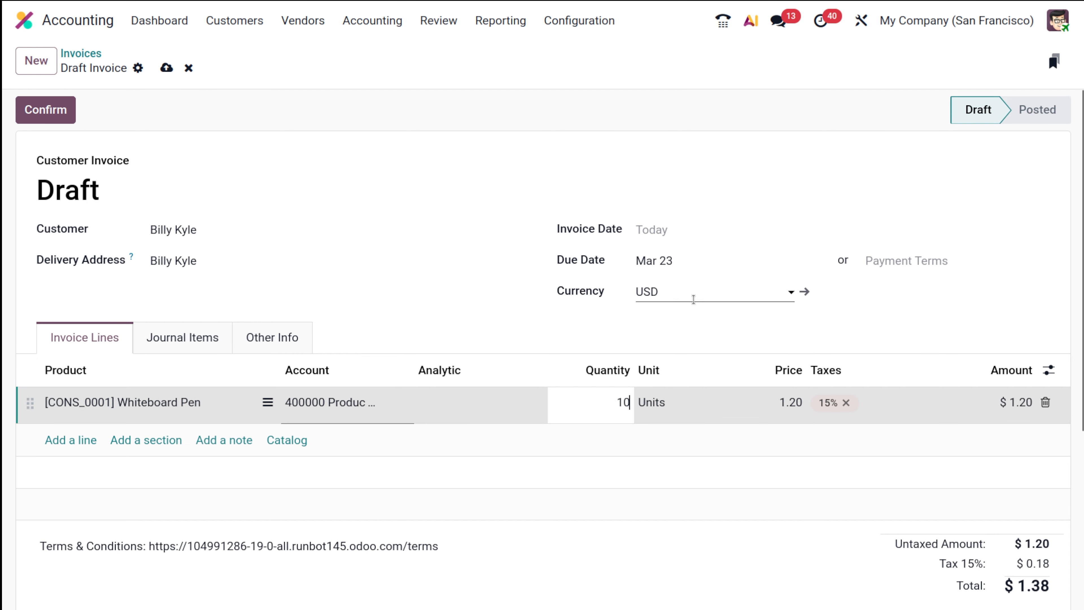
pyautogui.click(905, 339)
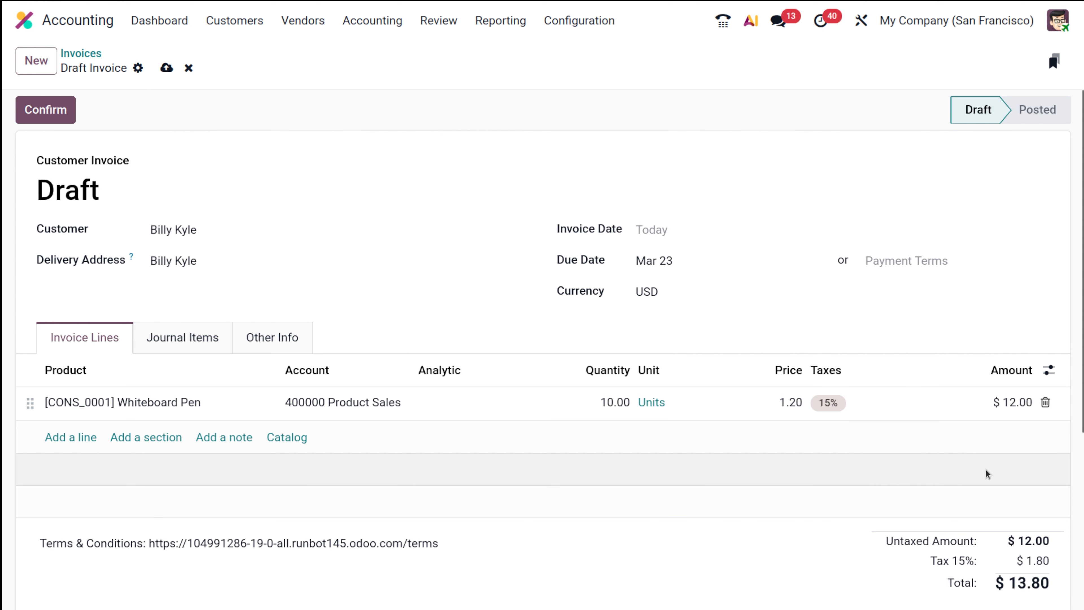
pyautogui.scroll(-3, 960, 580)
pyautogui.scroll(3, 955, 590)
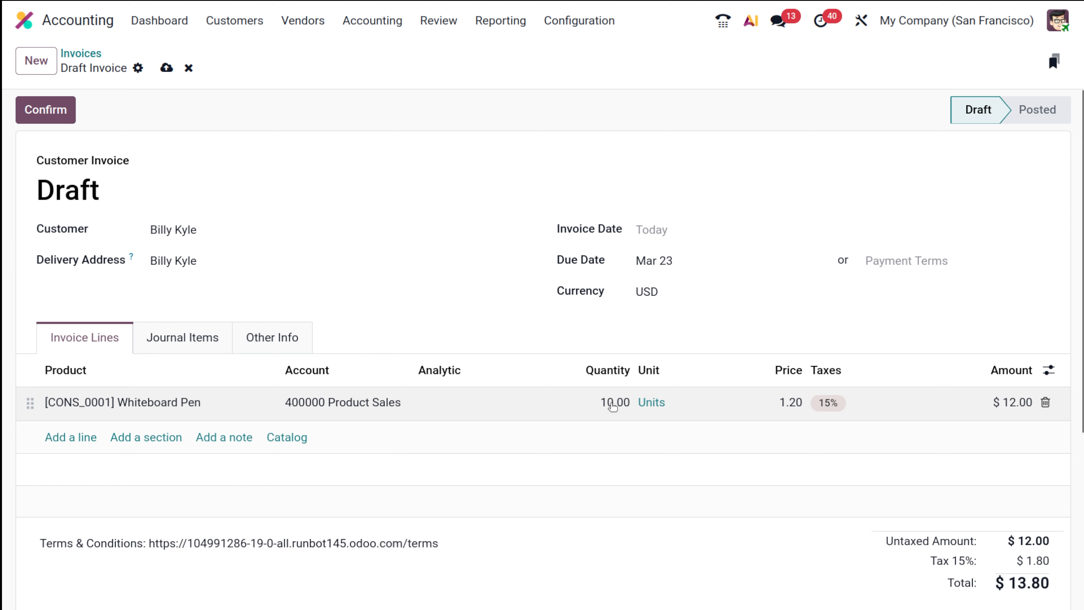
# Set the Whiteboard Pen quantity to 50 units and save and confirm the invoice.
pyautogui.click(613, 405)
pyautogui.write('50')
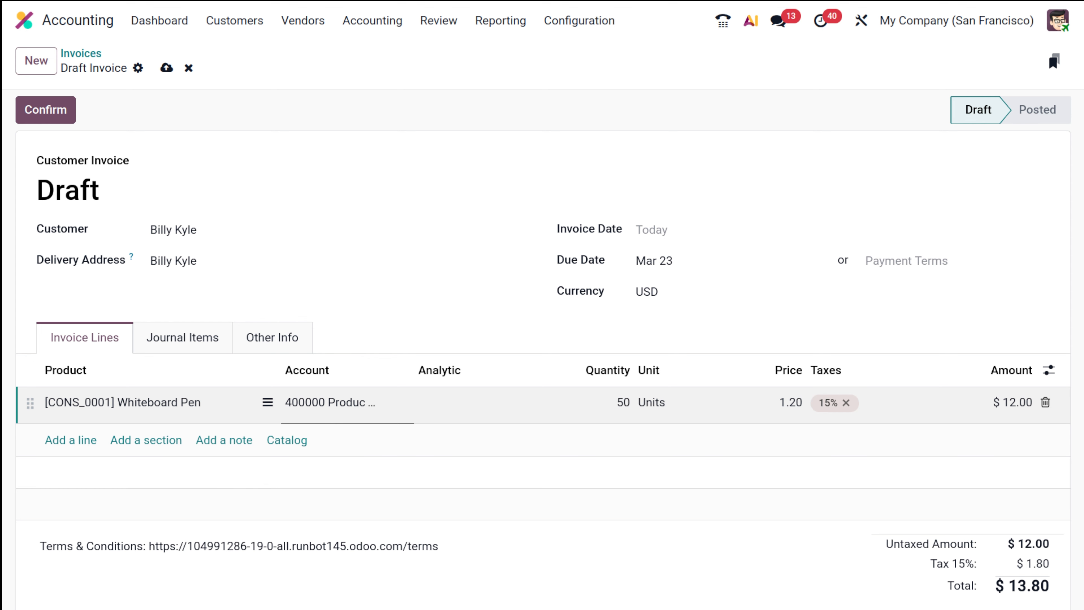
pyautogui.click(482, 345)
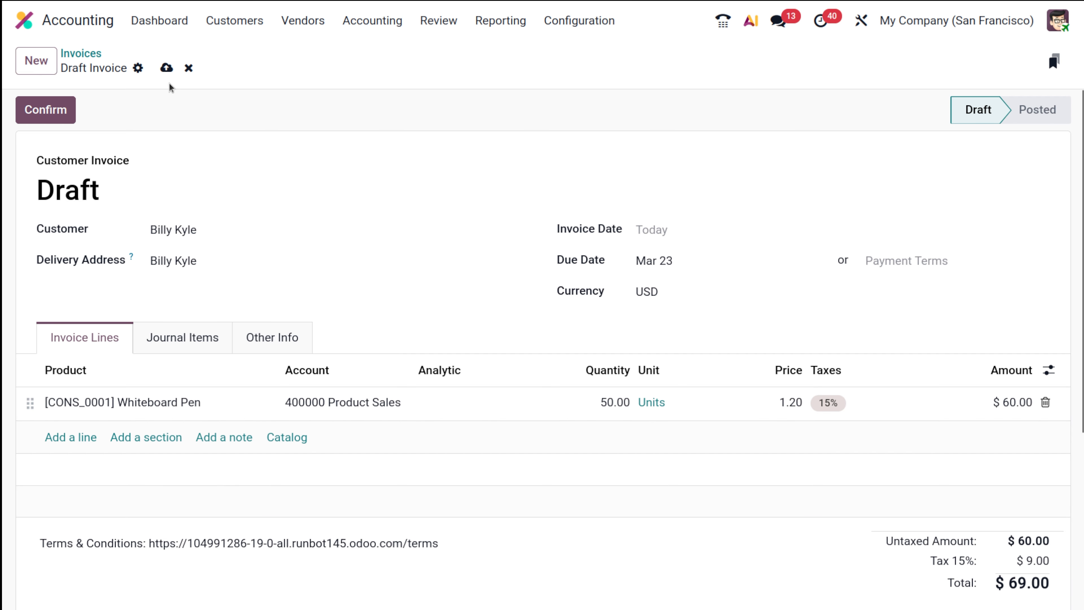
pyautogui.click(165, 68)
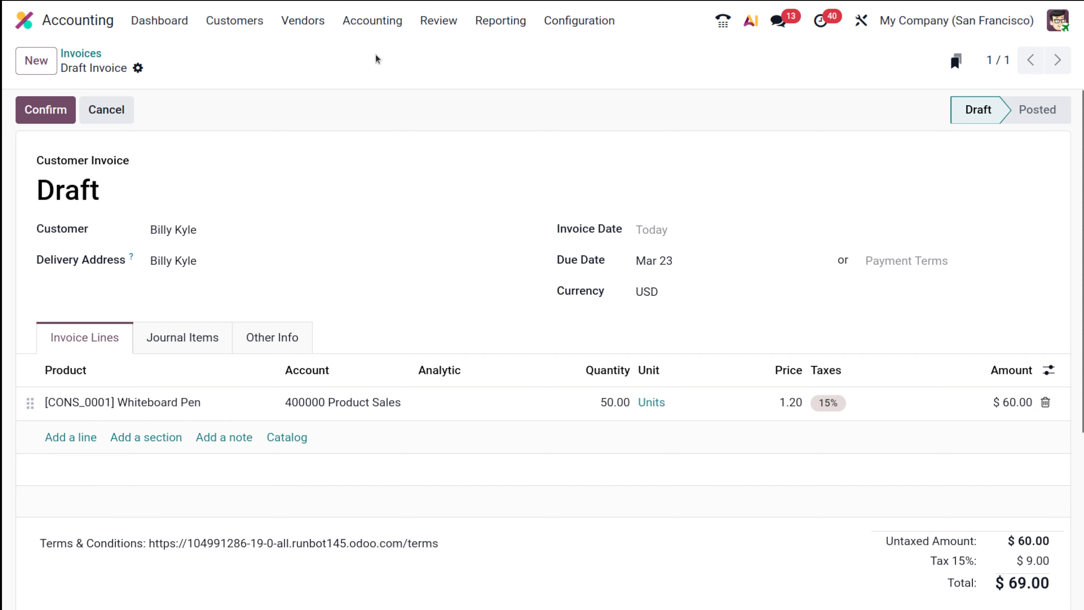
pyautogui.click(66, 109)
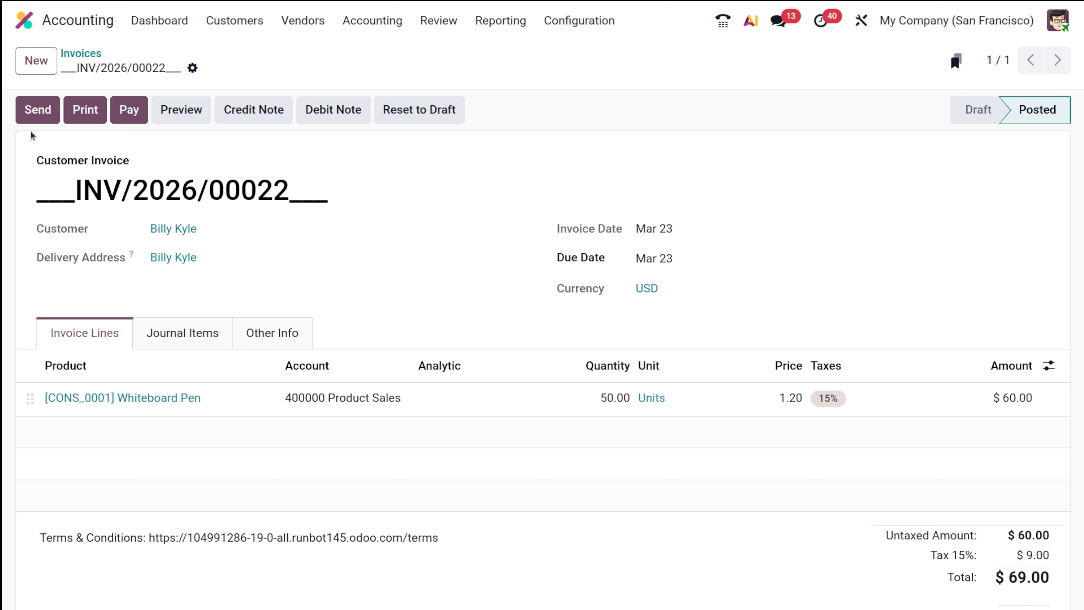
# Review the email message and PDF attachment prepared for sending the invoice, and close it without sending.
pyautogui.click(39, 110)
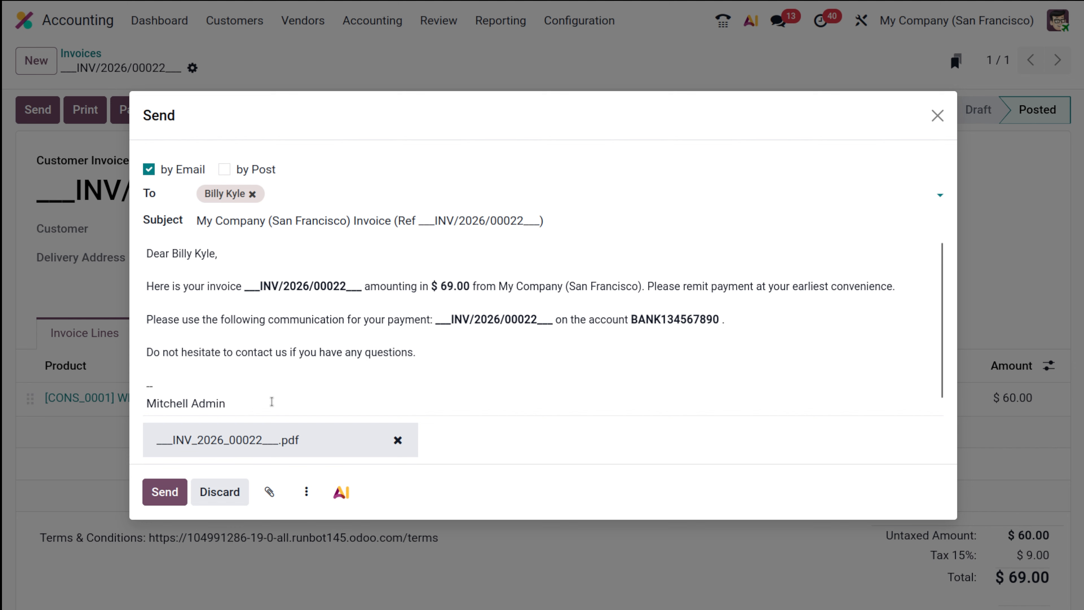
pyautogui.scroll(-1, 272, 402)
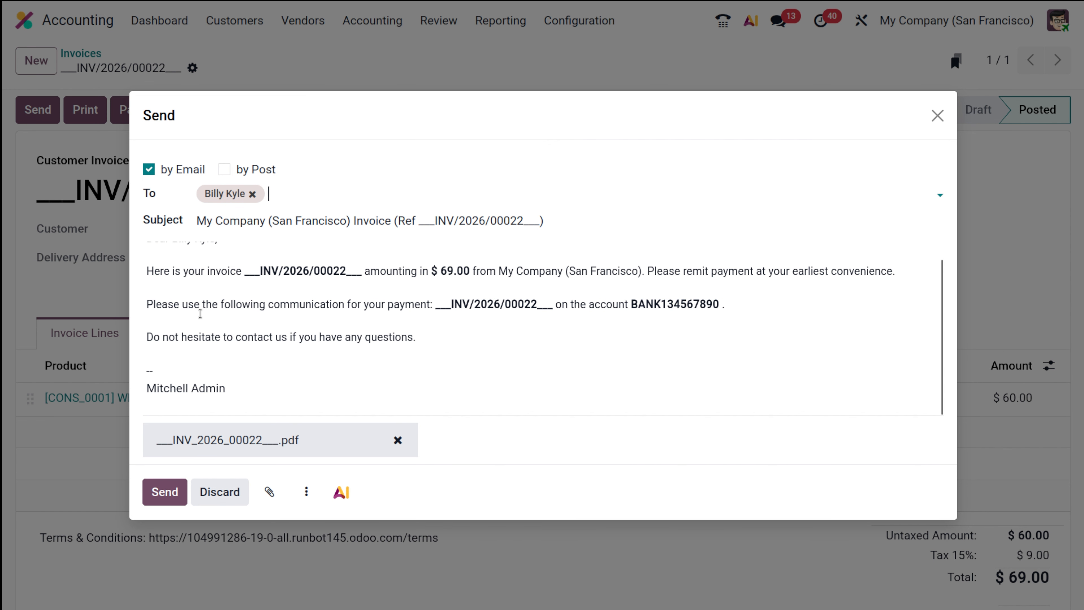
pyautogui.click(936, 115)
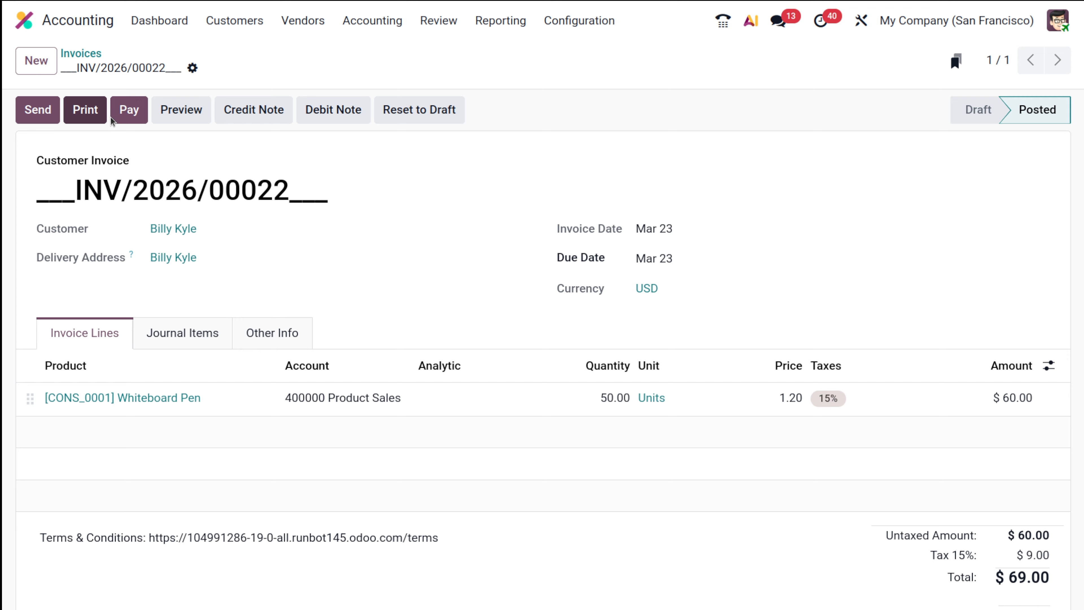
# Register a $69.00 payment for the invoice in the Bank journal with Manual Payment as the payment method.
pyautogui.click(125, 114)
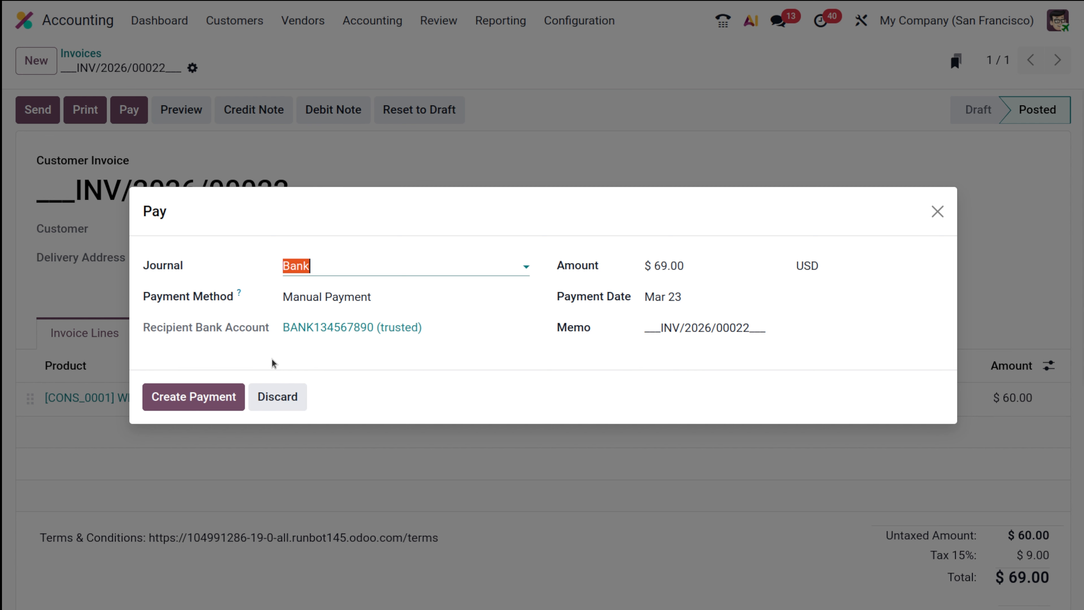
pyautogui.click(401, 305)
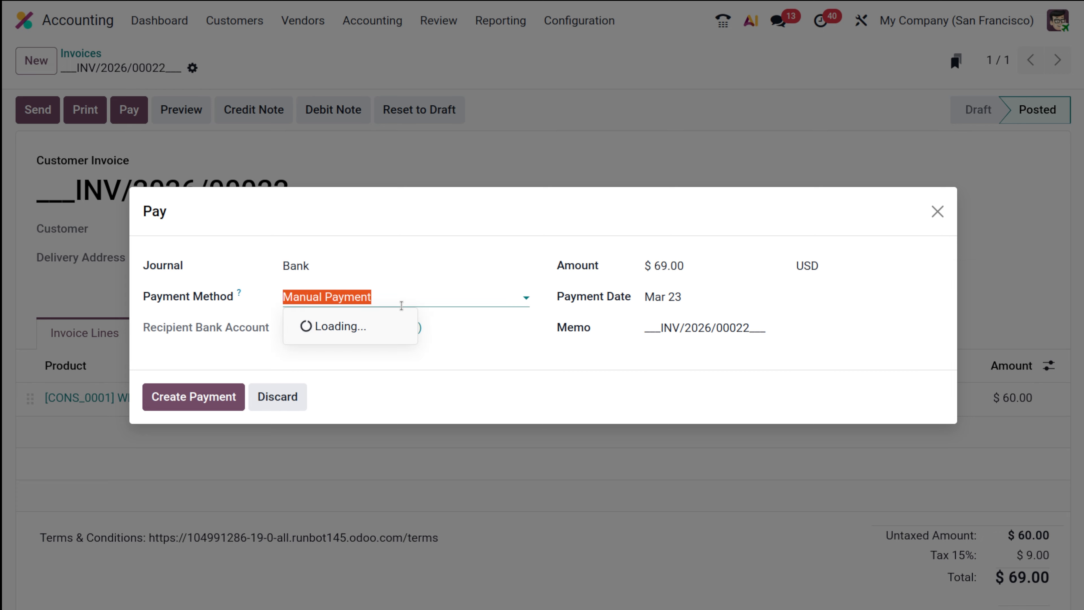
pyautogui.click(401, 306)
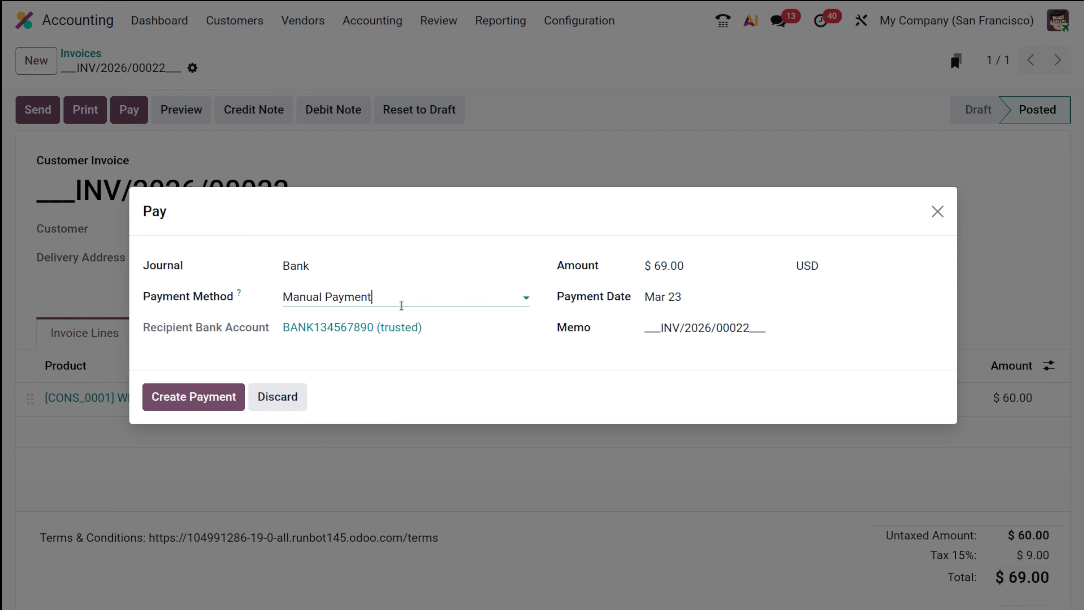
pyautogui.doubleClick(662, 263)
pyautogui.click(665, 264)
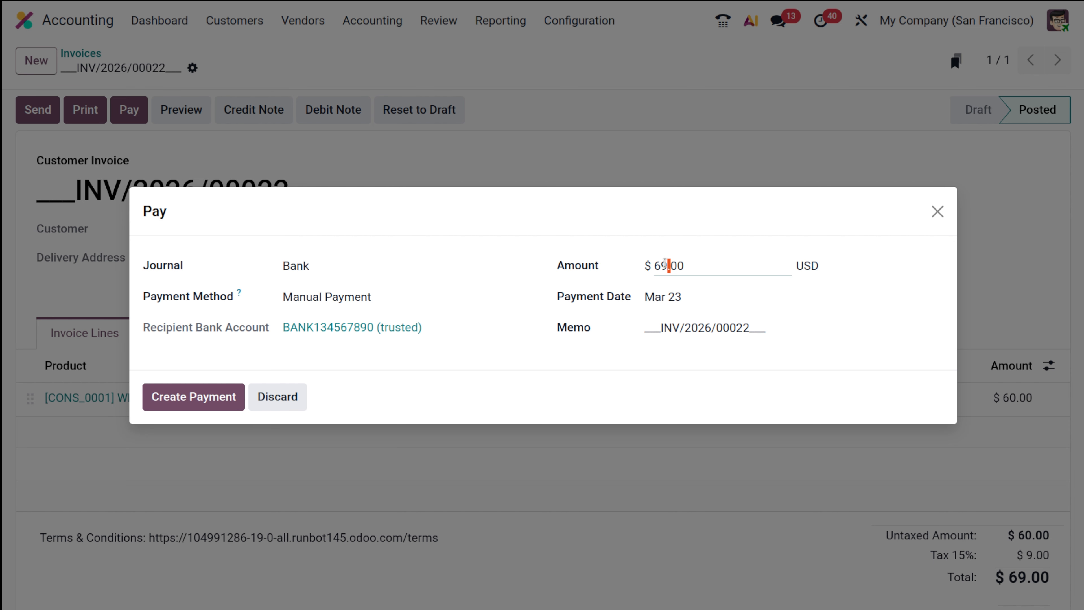
pyautogui.click(620, 227)
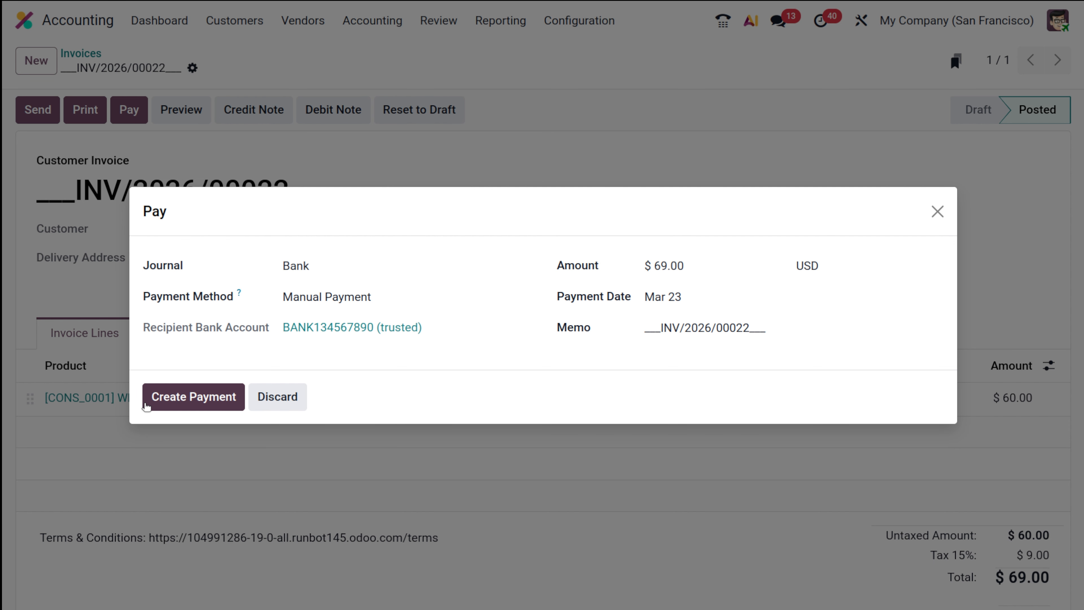
pyautogui.click(184, 398)
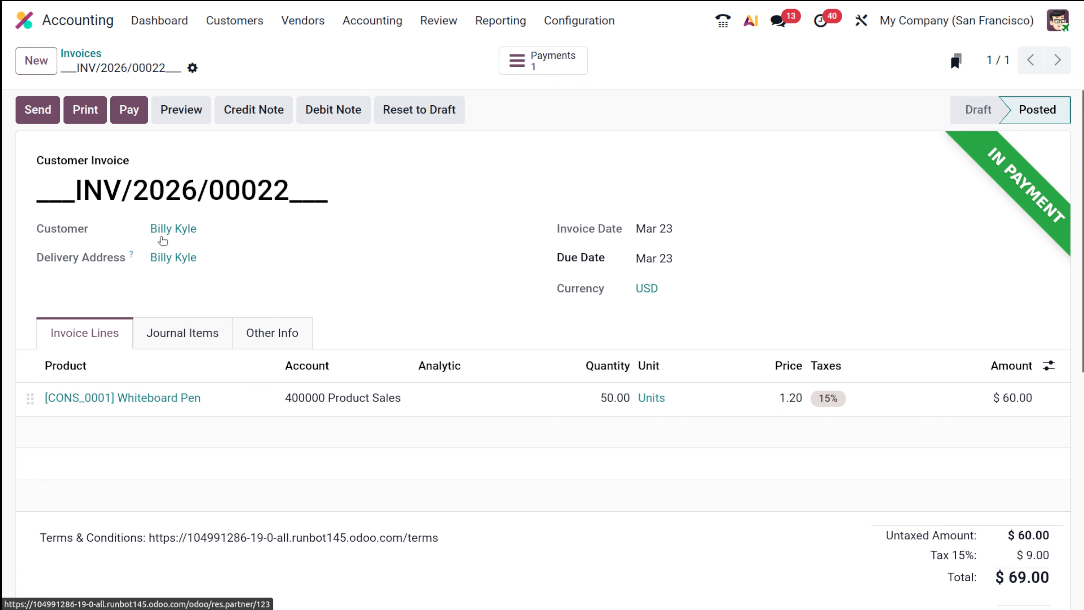
# Copy the full invoice number from the invoice's heading.
pyautogui.tripleClick(178, 194)
pyautogui.hotkey('ctrl', 'c')
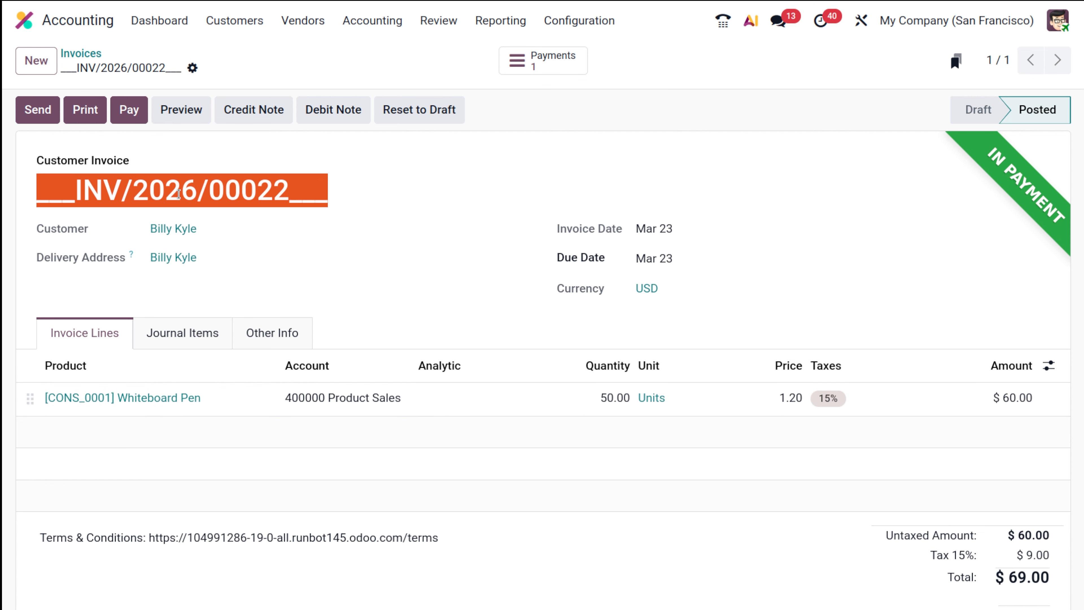
pyautogui.click(289, 152)
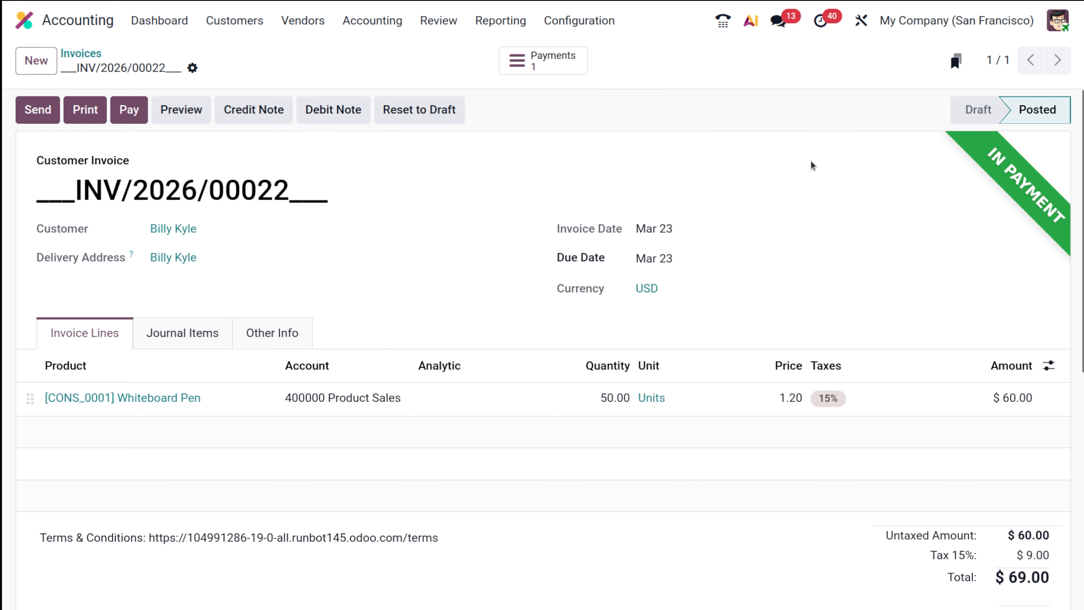
# Start a new transaction in the Bank journal's matching view and paste the copied invoice number as its label.
pyautogui.click(157, 24)
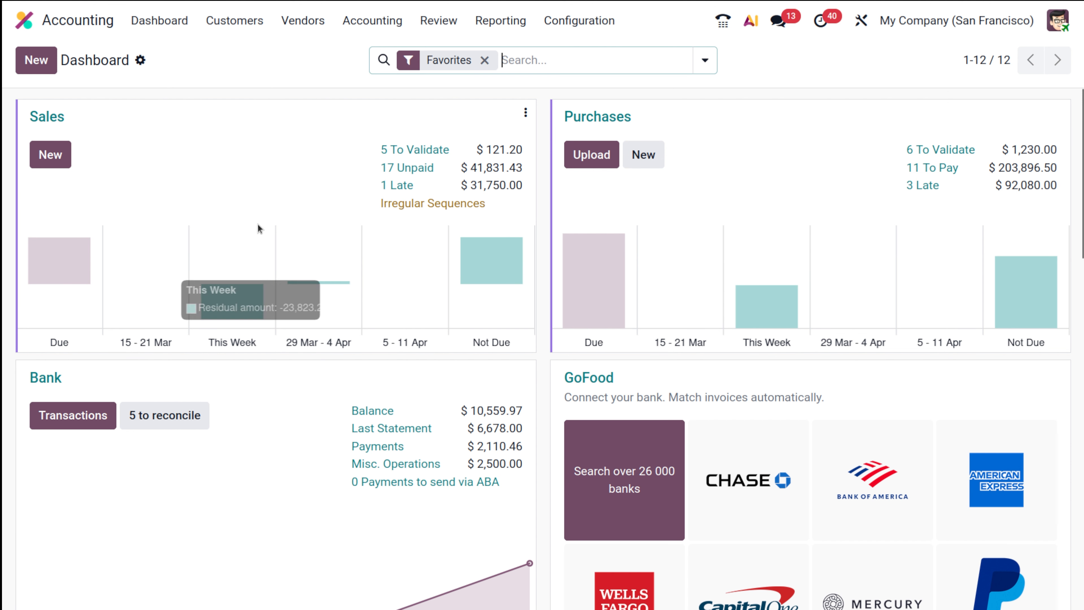
pyautogui.click(81, 405)
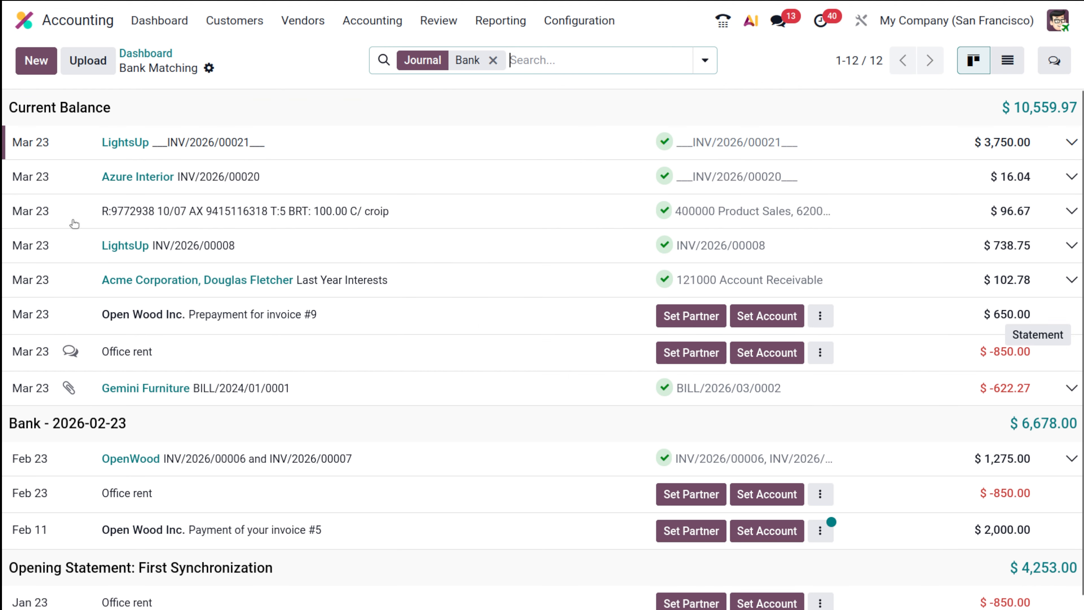
pyautogui.click(42, 62)
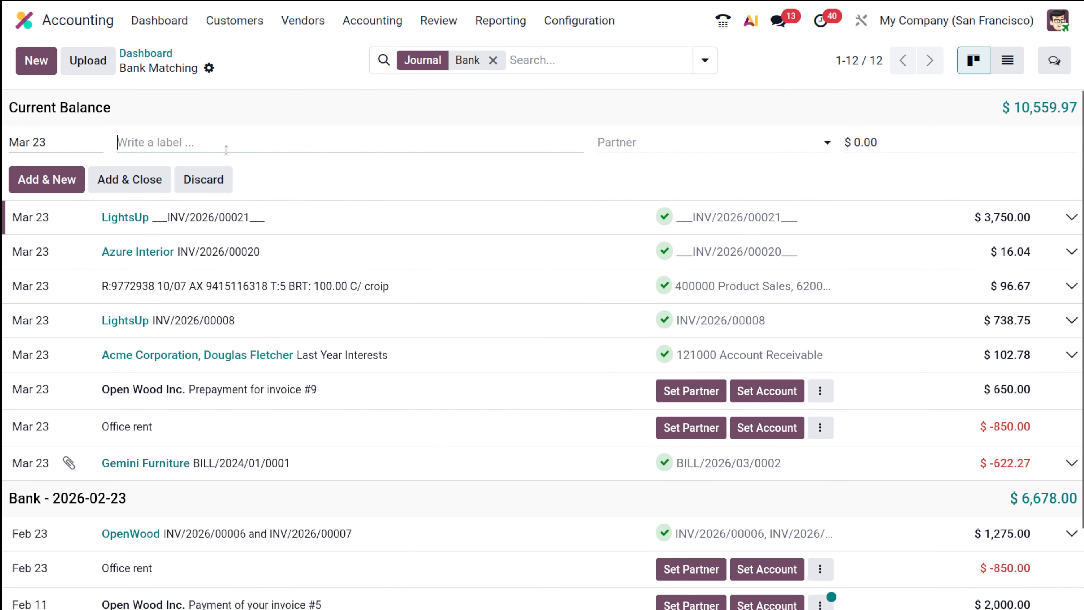
pyautogui.hotkey('ctrl', 'v')
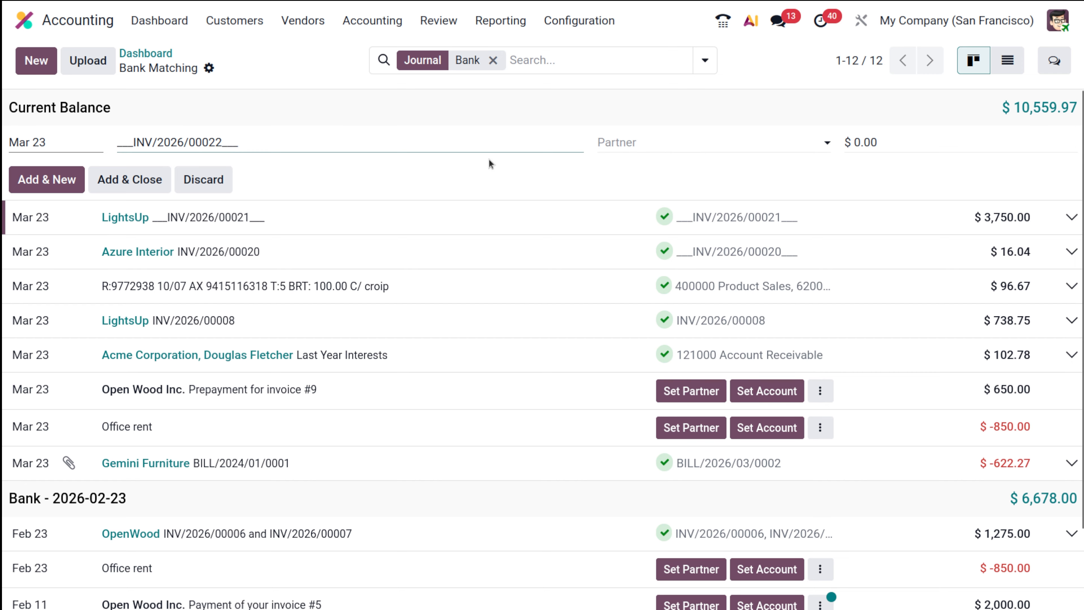
# Set the new bank transaction's amount to $69.00, choose the invoice's customer as partner, and add it to the journal.
pyautogui.click(912, 142)
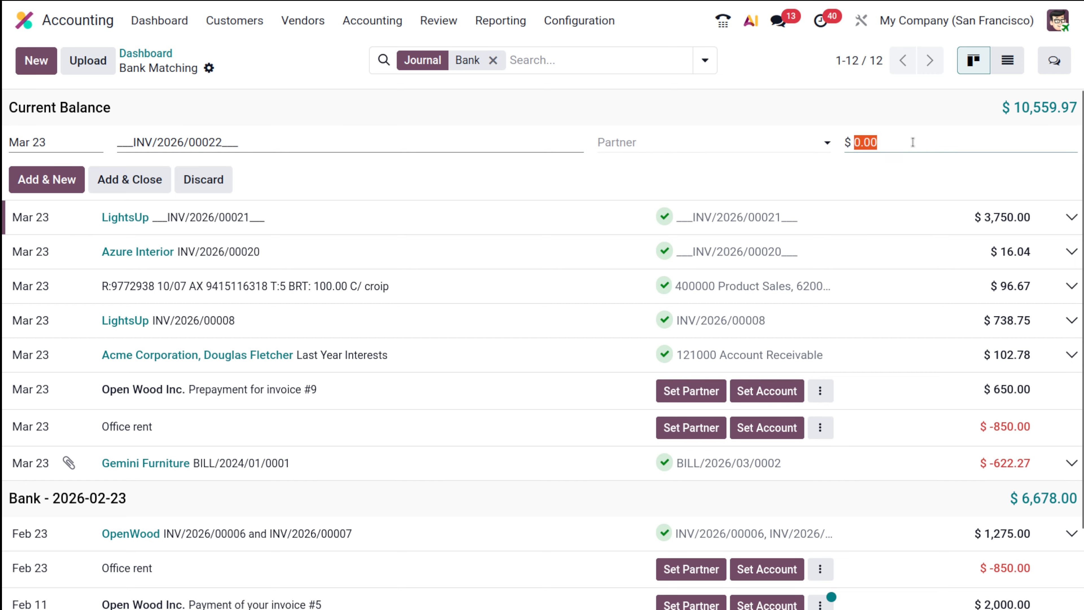
pyautogui.write('69')
pyautogui.click(658, 138)
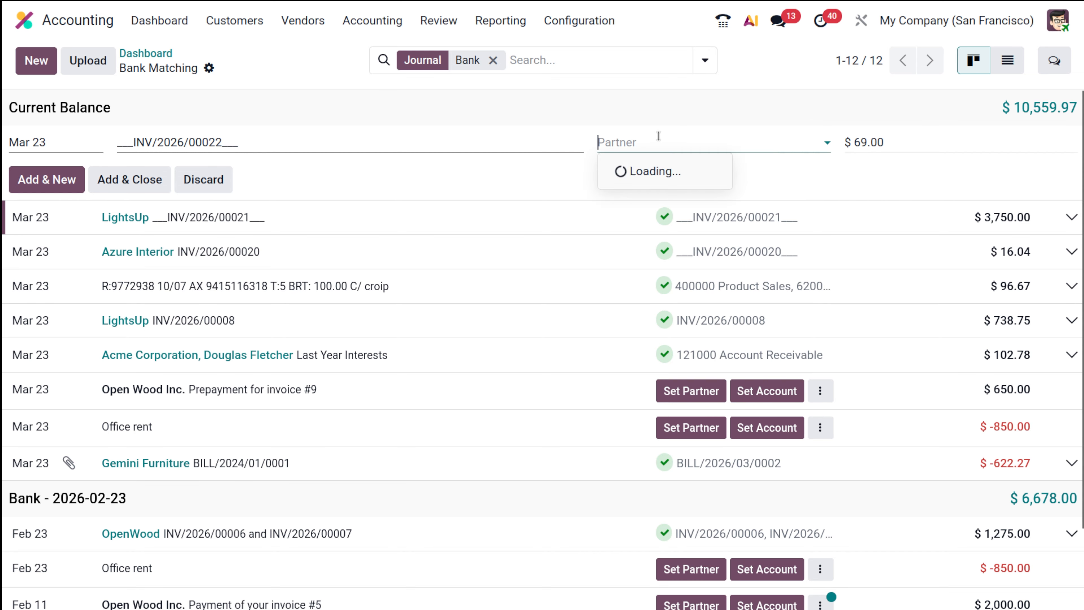
pyautogui.write('bi')
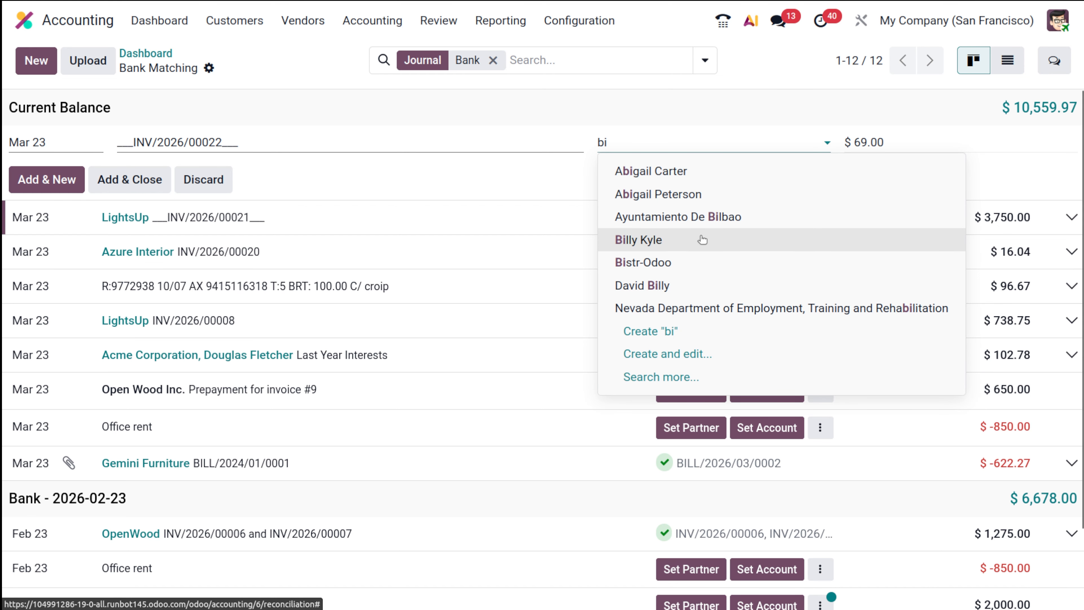
pyautogui.click(699, 240)
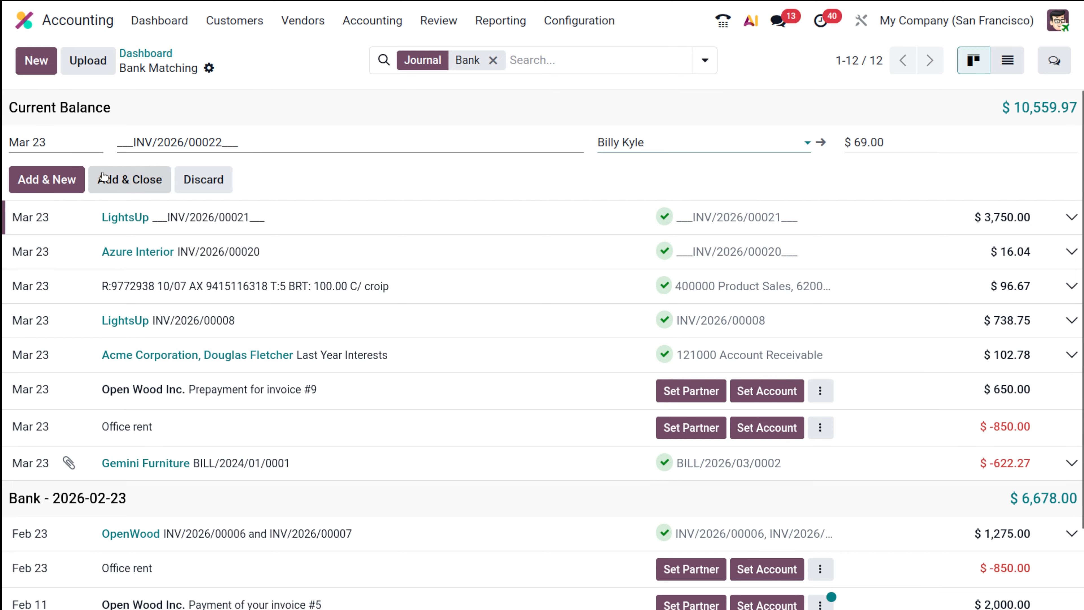
pyautogui.click(132, 175)
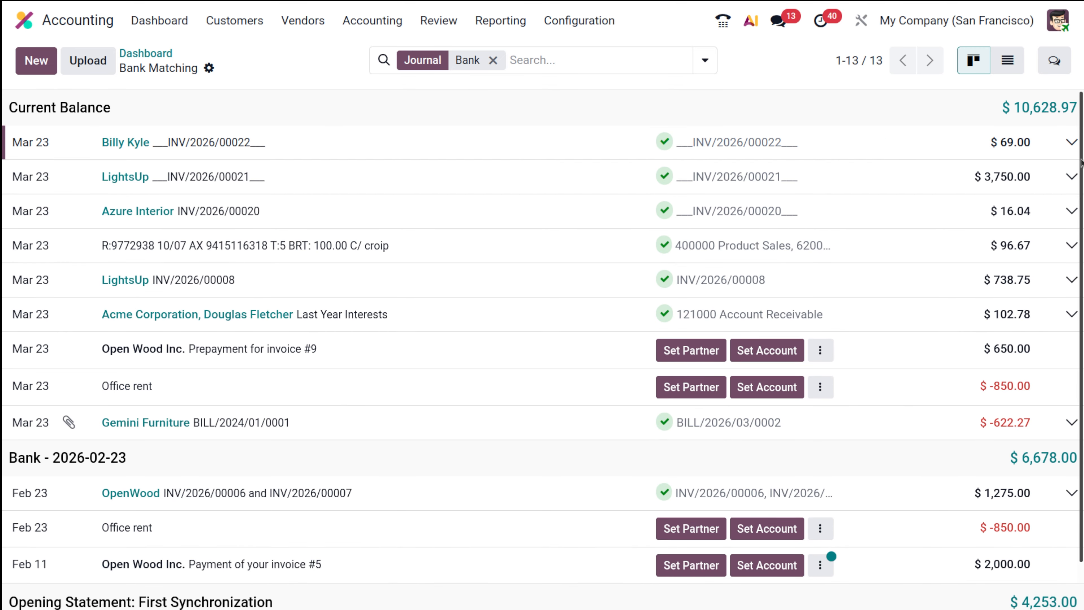
# Examine the reconciliation details of the new $69.00 bank transaction, and reopen the matching customer invoice to check its payment status.
pyautogui.click(1054, 149)
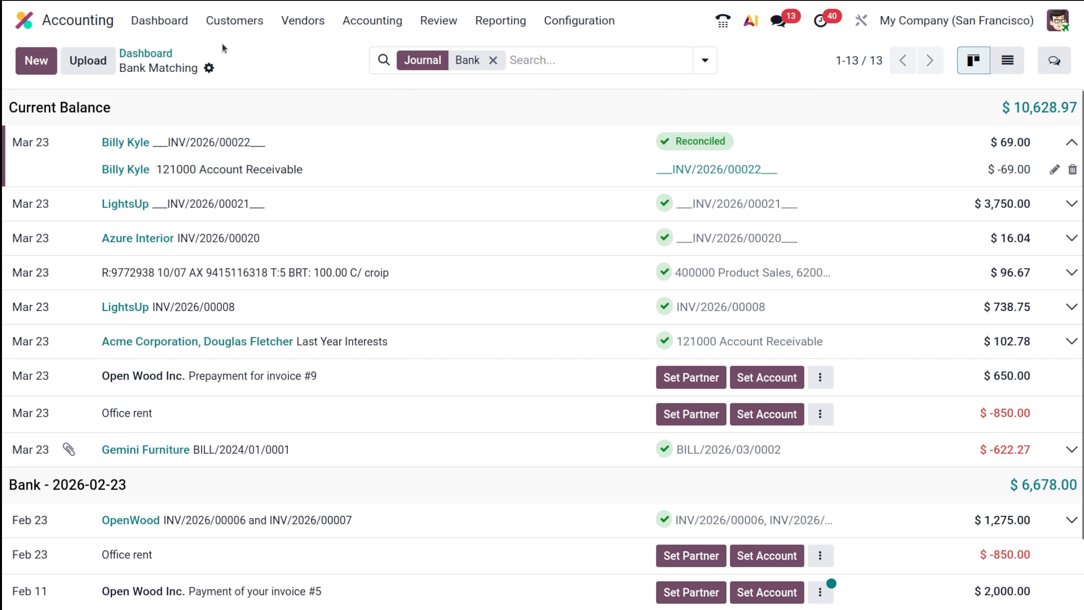
pyautogui.click(236, 25)
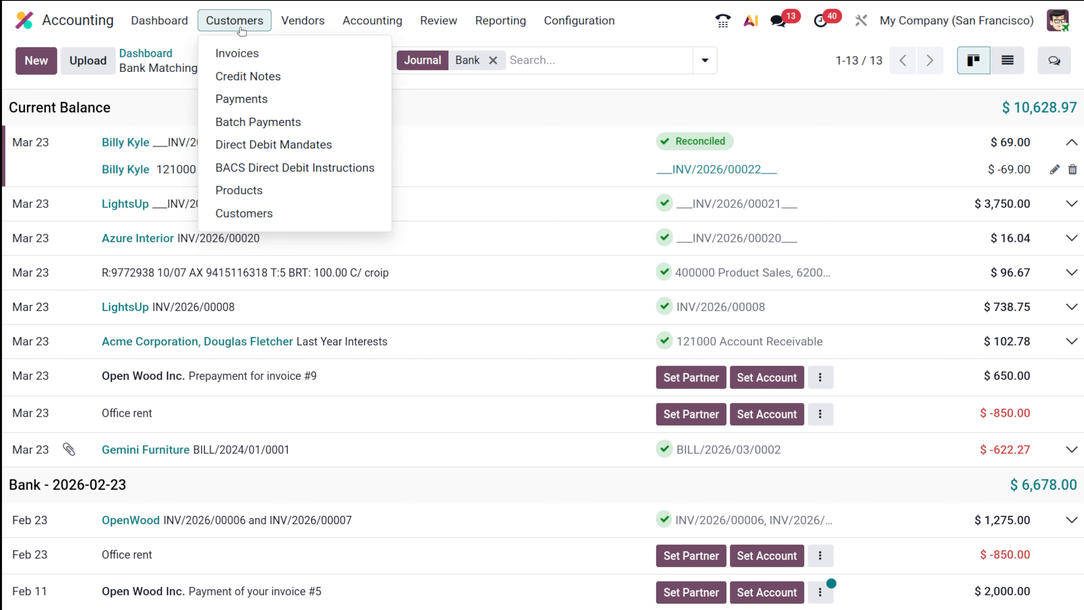
pyautogui.click(251, 50)
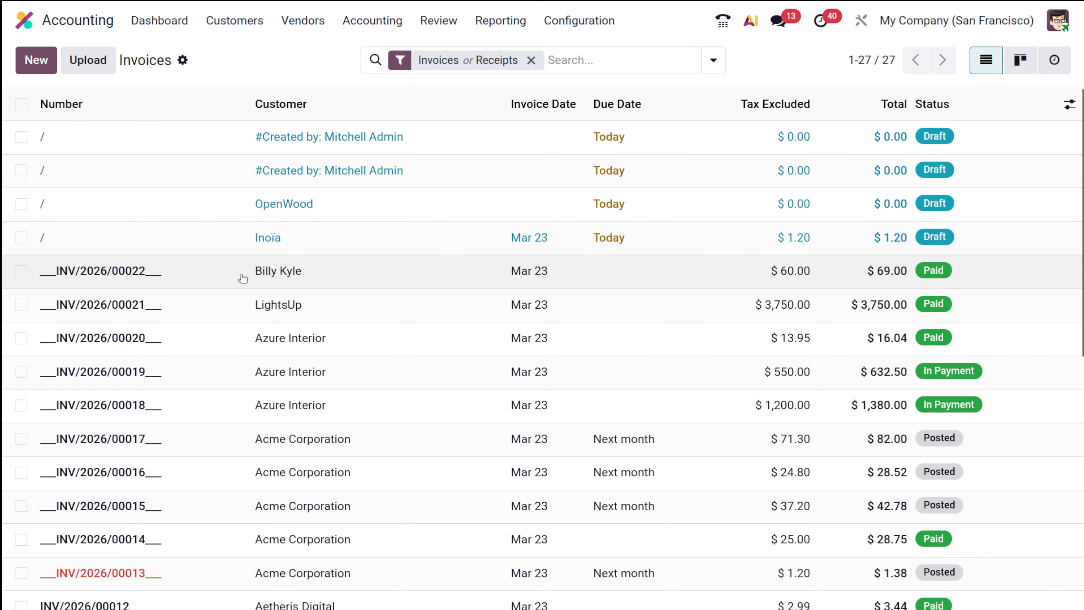
pyautogui.click(242, 273)
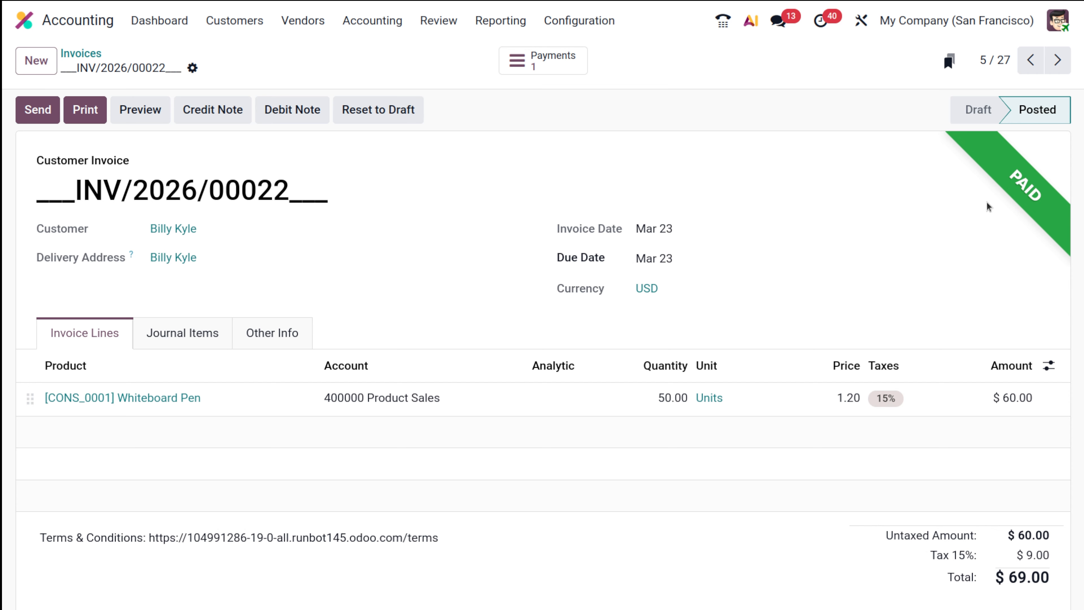
pyautogui.click(520, 24)
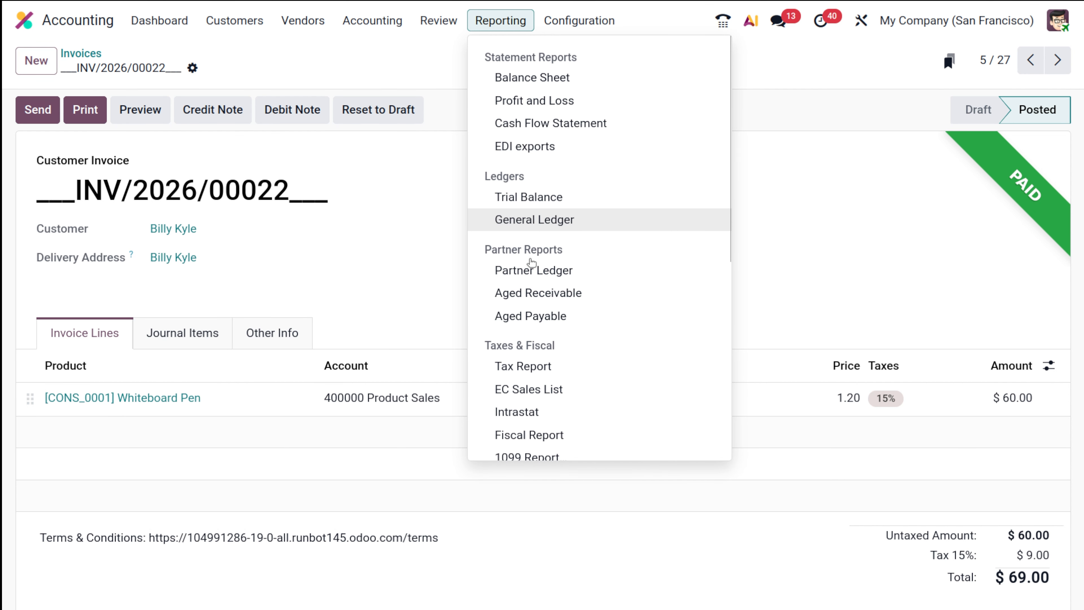
pyautogui.scroll(-4, 528, 329)
pyautogui.scroll(4, 528, 344)
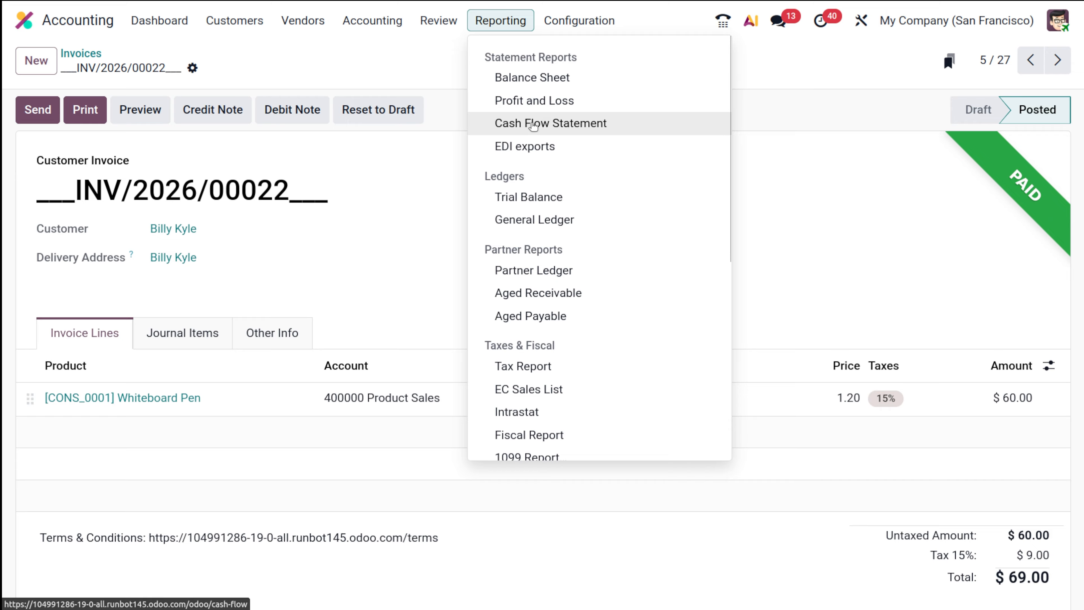
pyautogui.click(380, 62)
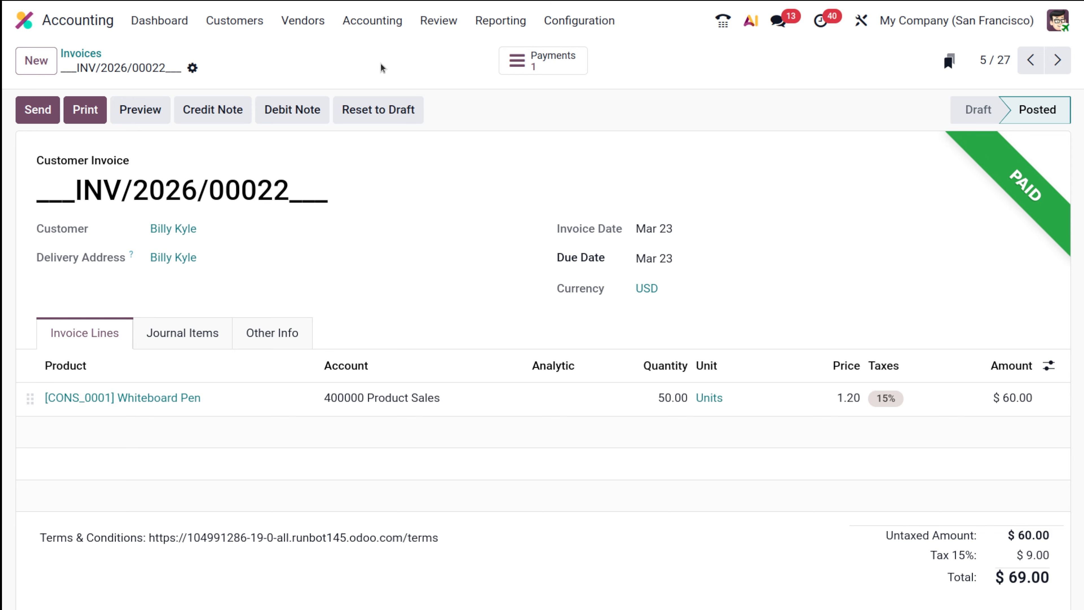
# Examine the payment statuses throughout the customer invoice list, and view the $82.00 Acme Corporation invoice before returning to the list.
pyautogui.click(85, 53)
pyautogui.scroll(-5, 593, 271)
pyautogui.scroll(5, 593, 271)
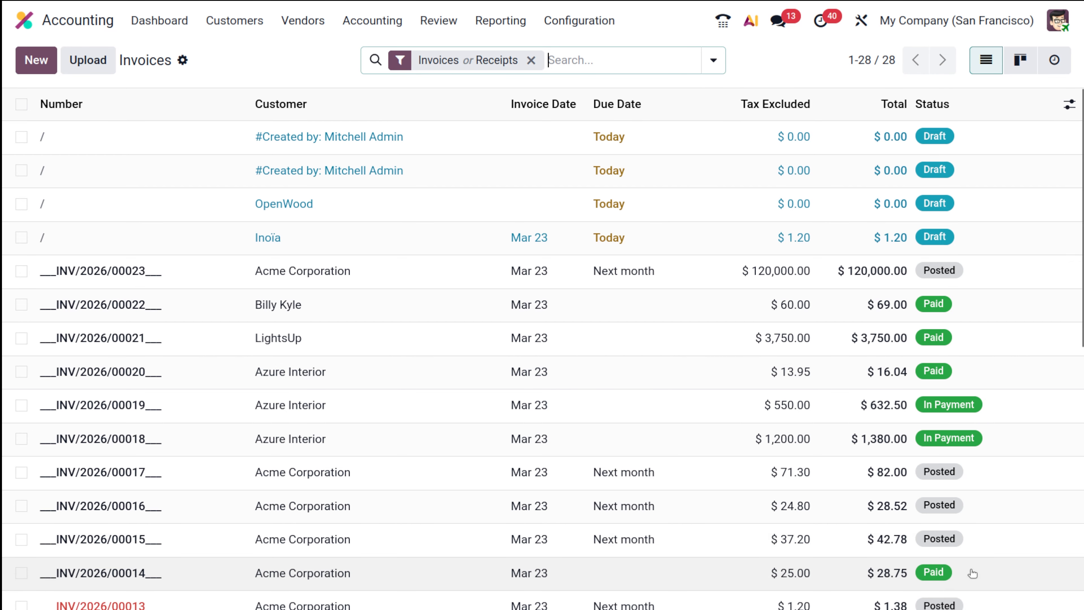
pyautogui.scroll(-8, 896, 512)
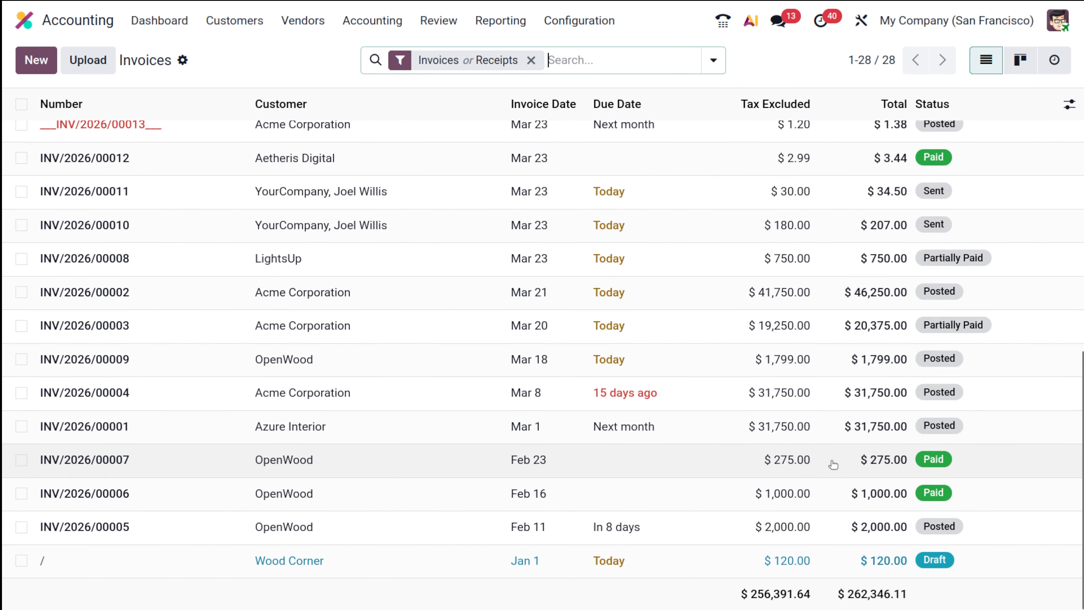
pyautogui.scroll(8, 832, 463)
pyautogui.scroll(-8, 832, 464)
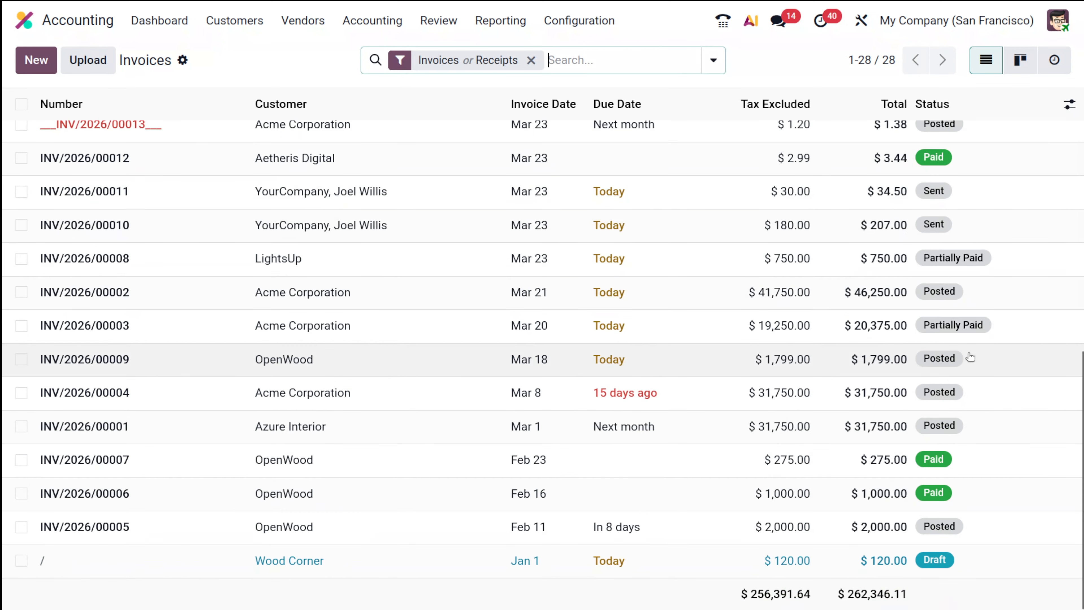
pyautogui.scroll(8, 926, 294)
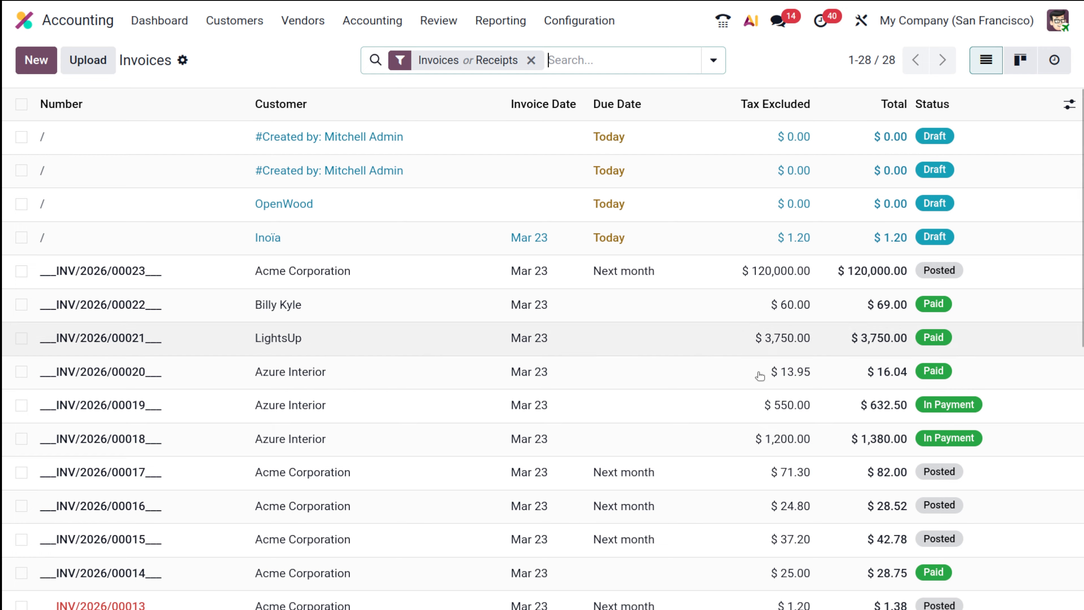
pyautogui.click(725, 481)
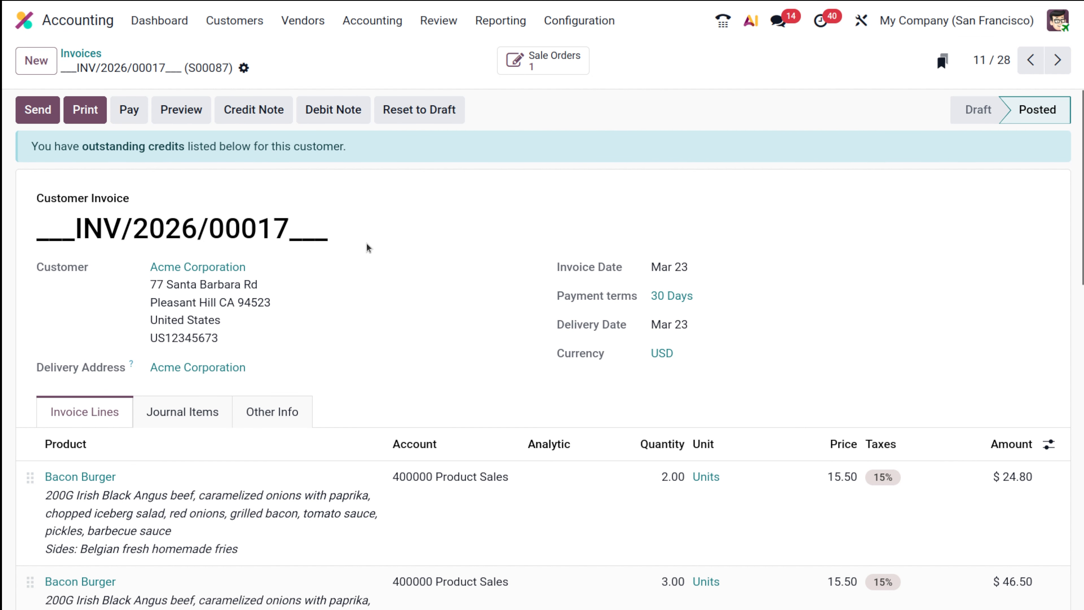
pyautogui.click(92, 54)
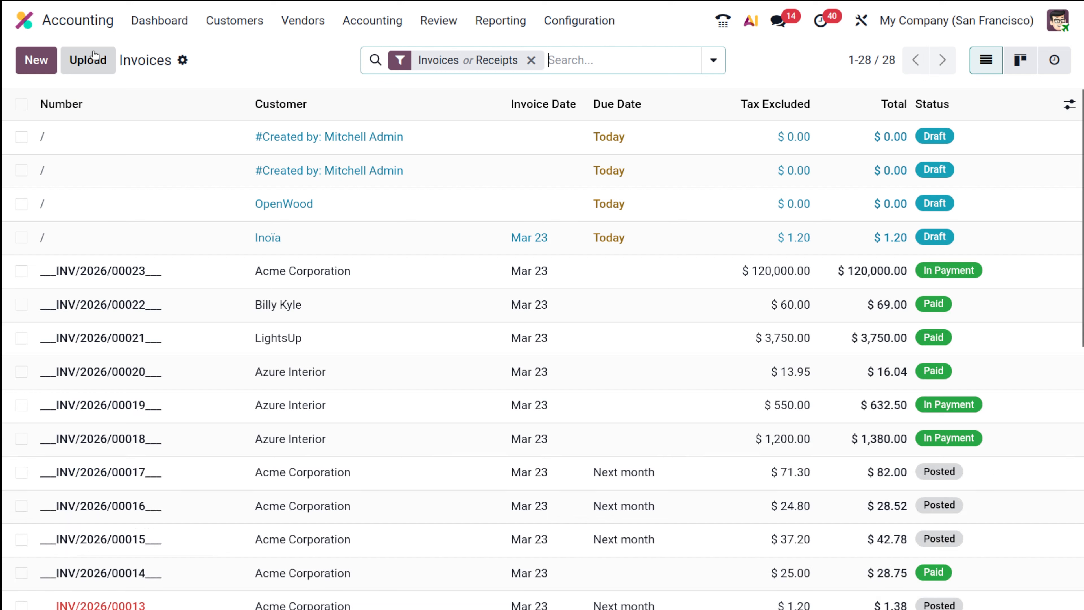